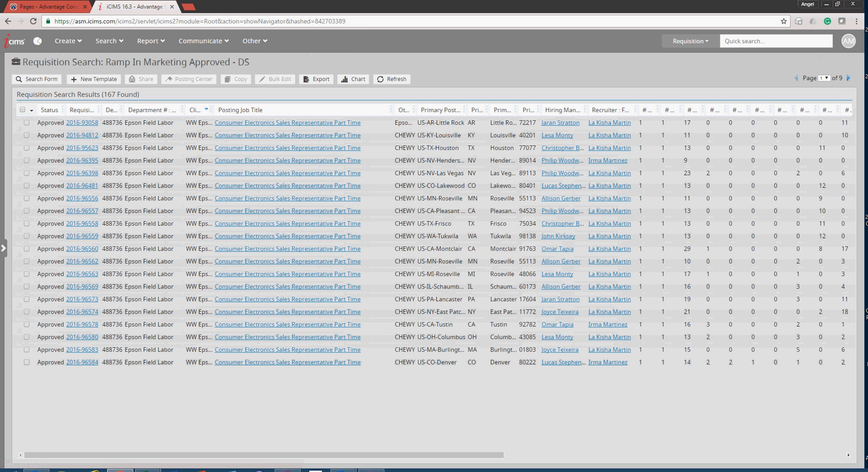
- Add the Filled status alongside Approved in the requisition search filters and rerun the search
left_click(37, 79)
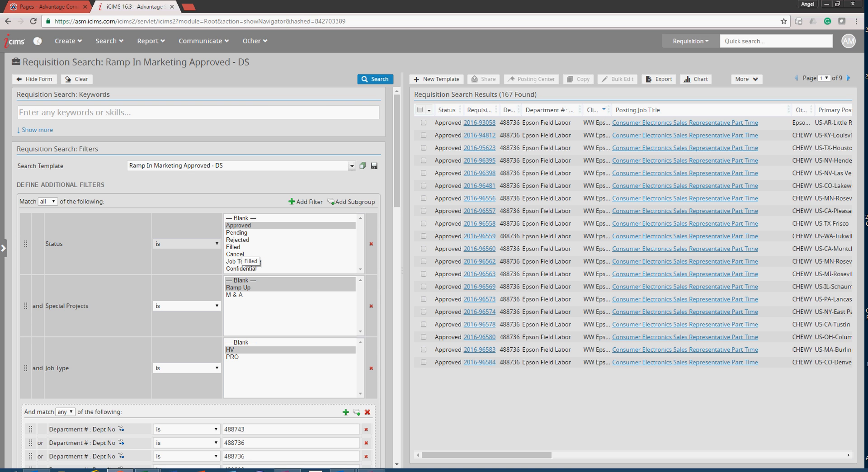
left_click(233, 246, "ctrl")
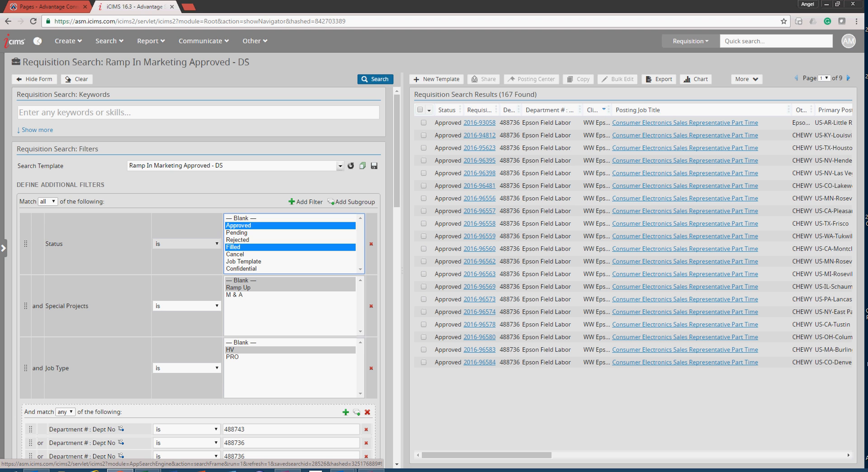
left_click(375, 80)
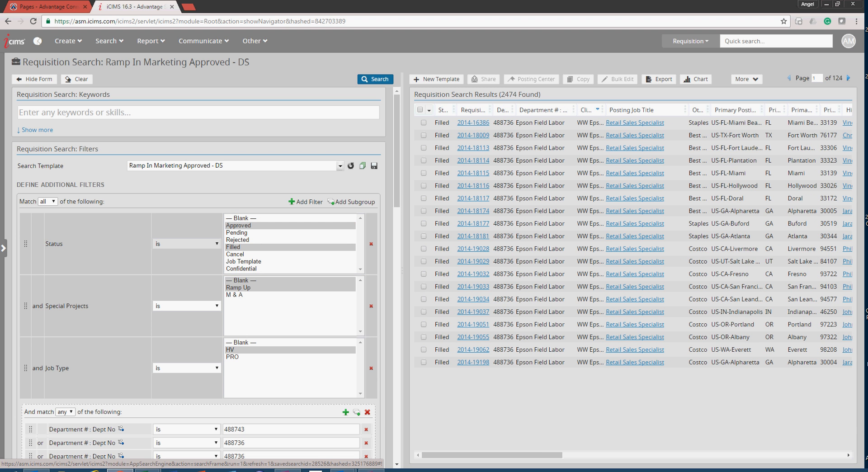
key("ctrl")
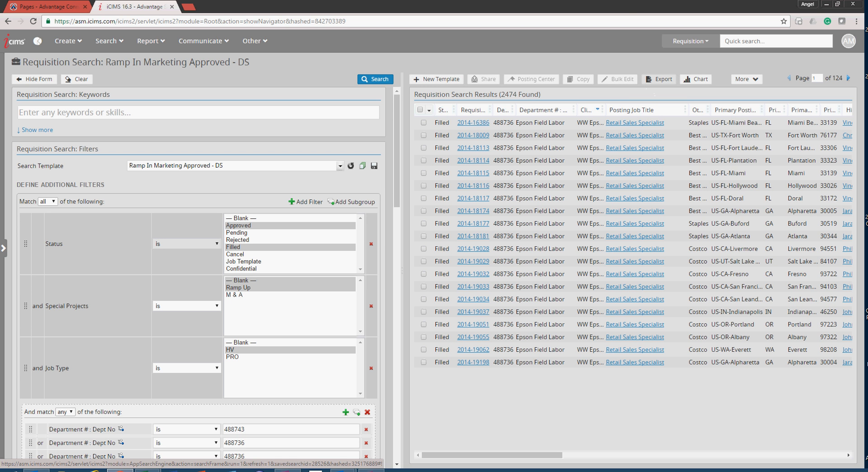
- Export the requisition search results and bring up the RAMP UP MASTER REPORT V 9.22.16 workbook full-size in Excel
left_click(659, 79)
left_click_drag(659, 125, 513, 114)
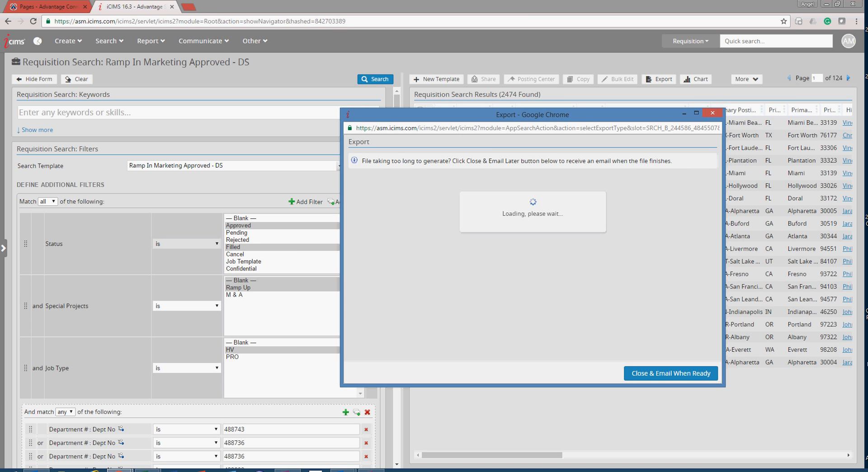
left_click_drag(867, 468, 542, 423)
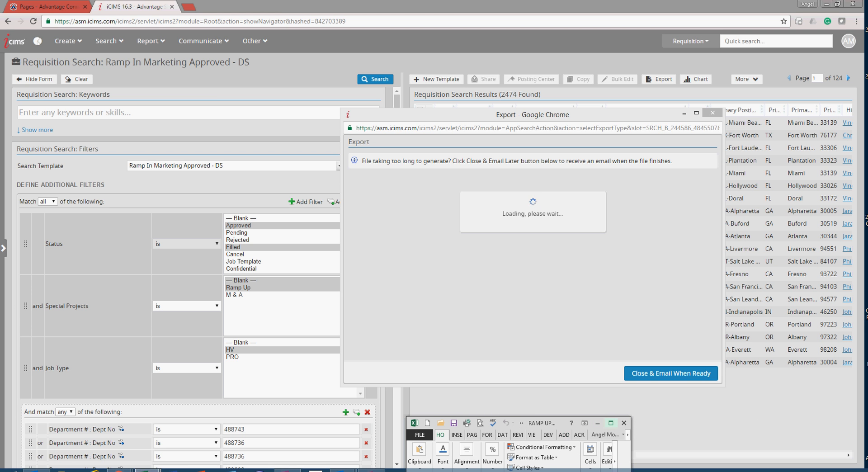
left_click(611, 423)
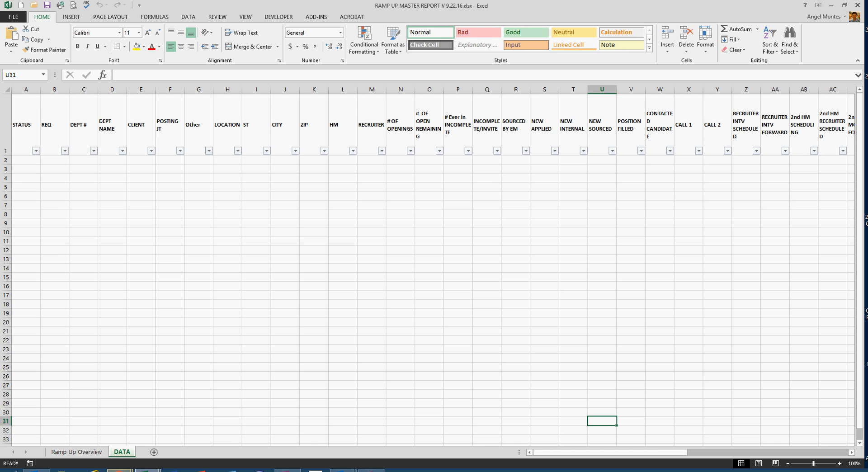
- Open the exported Job_export_10-19-2016_3-46_PM.xls file in Excel, accepting the file format mismatch
mouse_move(120, 470)
left_click(169, 427)
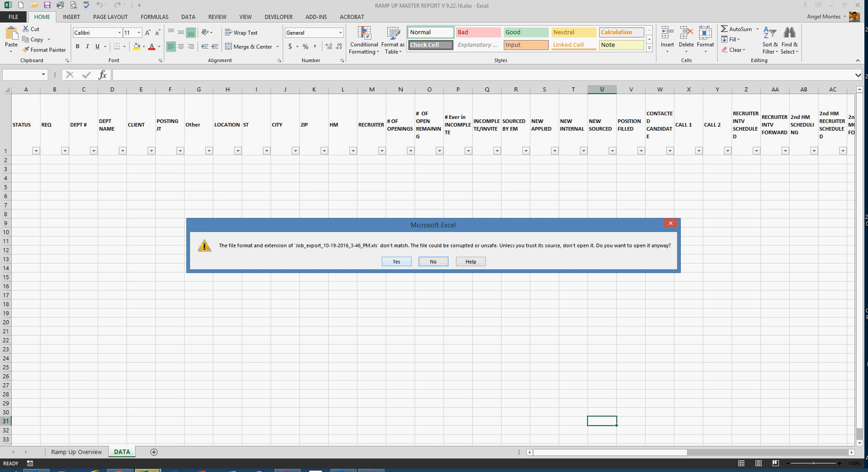
key("Return")
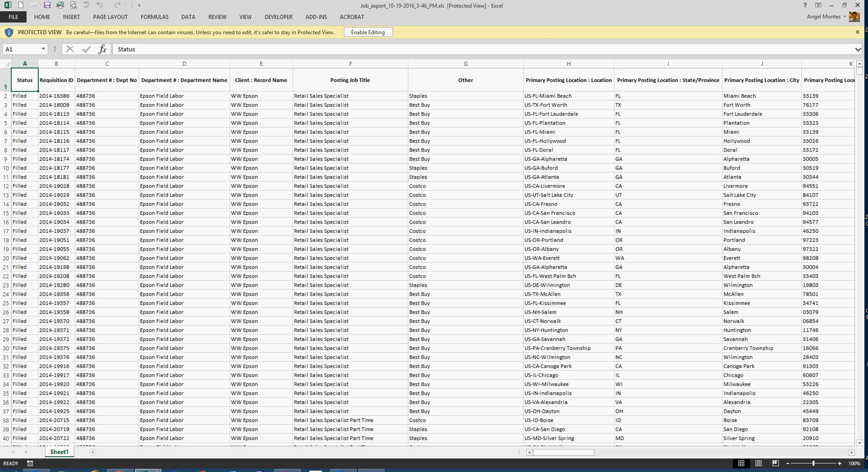
- Copy all data in the job export from cell A2 to the last used cell, leaving out the header row
left_click(24, 96)
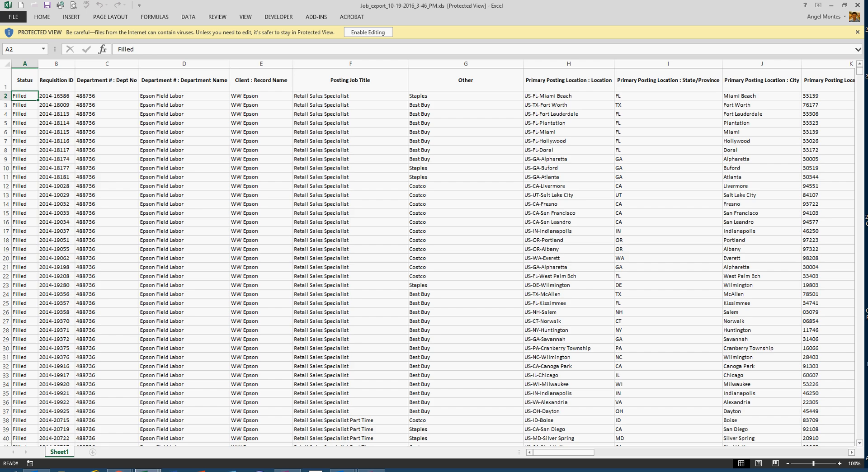
key("ctrl+shift+End")
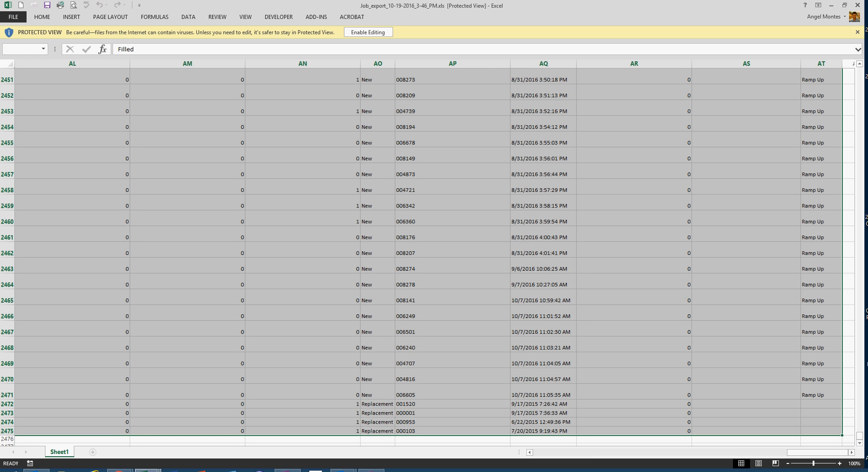
right_click(311, 121)
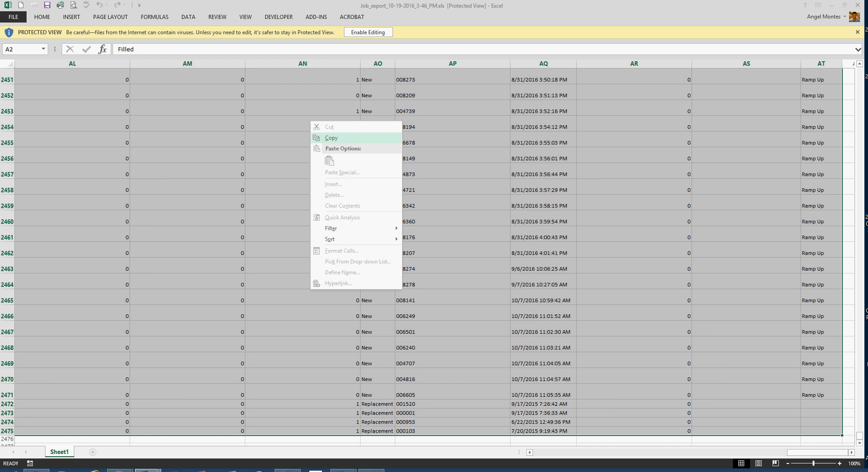
key("Return")
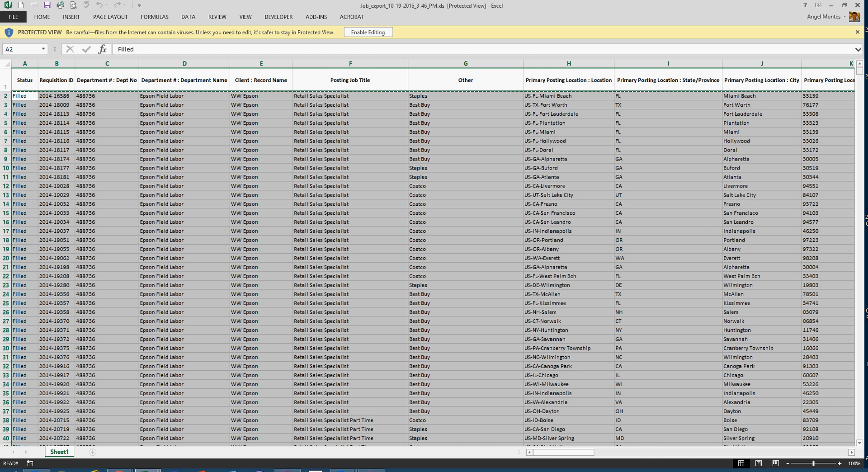
- Switch to the RAMP UP MASTER REPORT workbook and paste the copied export data at cell A2 of the DATA sheet
left_click(832, 5)
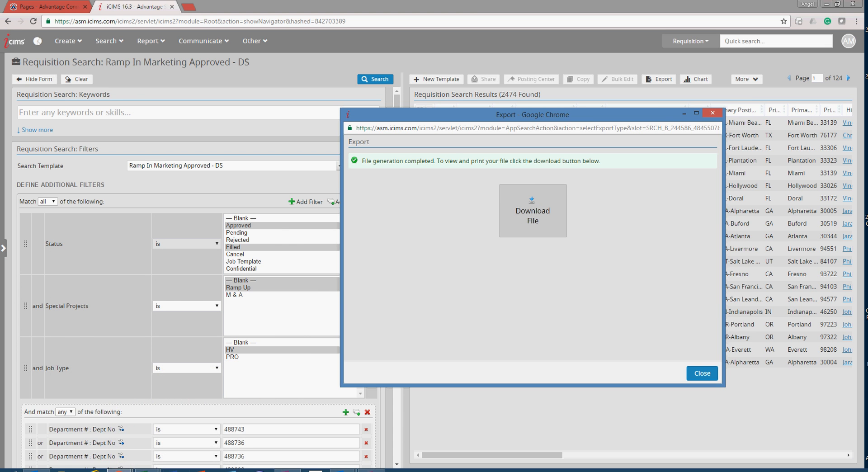
mouse_move(147, 470)
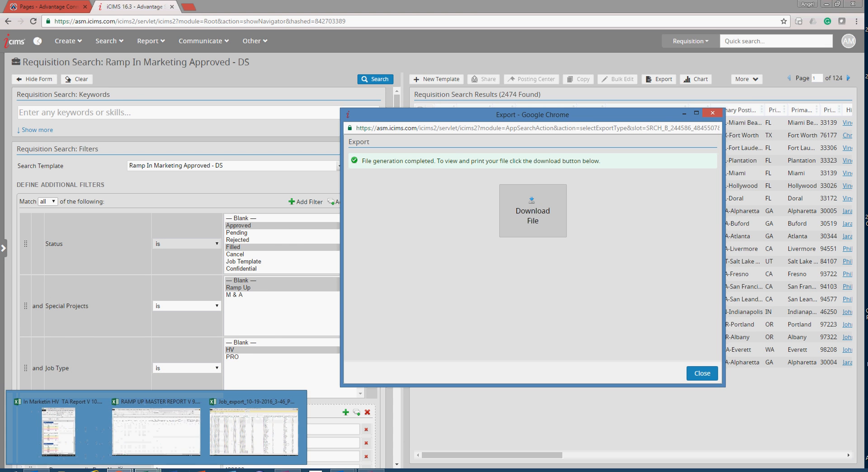
left_click(156, 427)
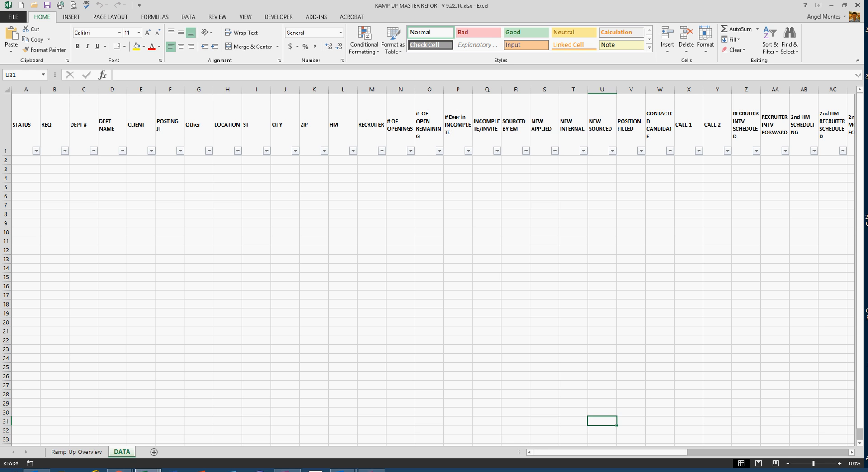
left_click(25, 160)
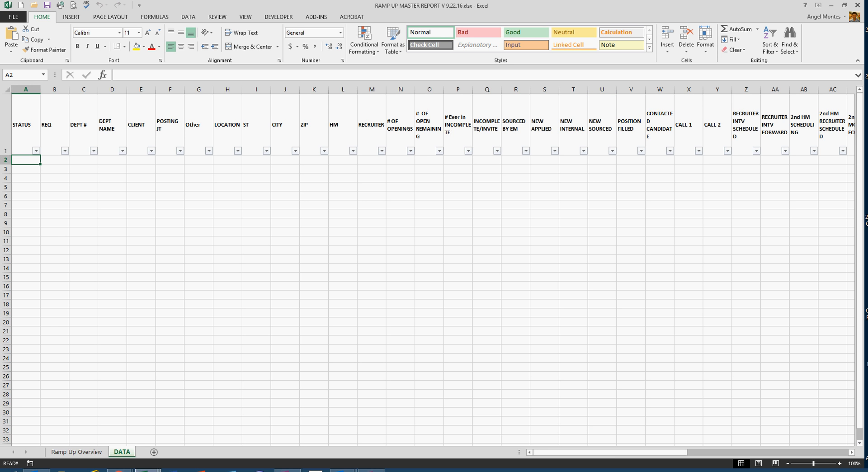
right_click(28, 159)
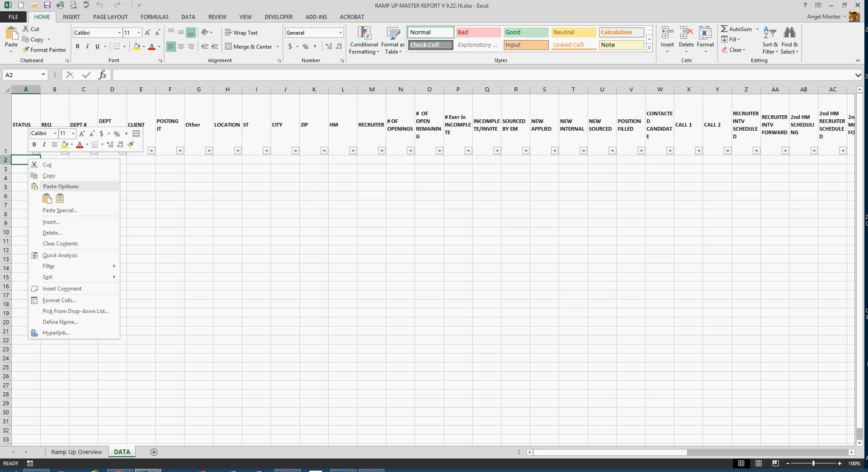
left_click(46, 198)
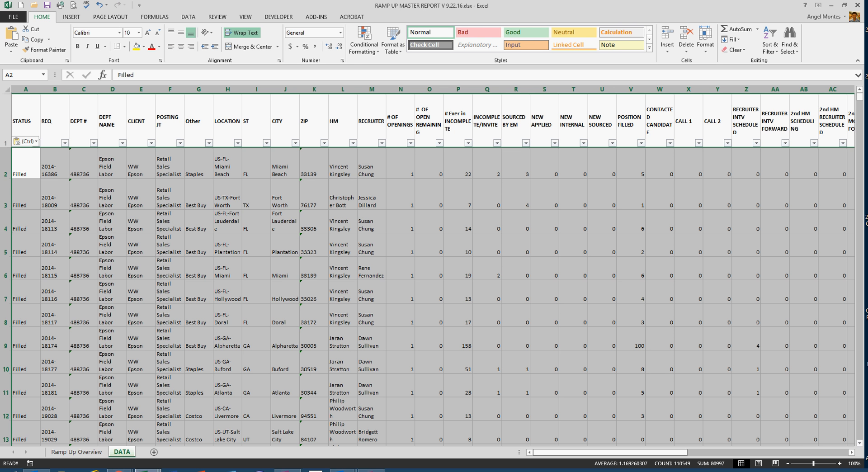
- Fill the row 2 formulas in columns AU to BE down to row 2475, the last data row
left_click_drag(565, 452, 726, 452)
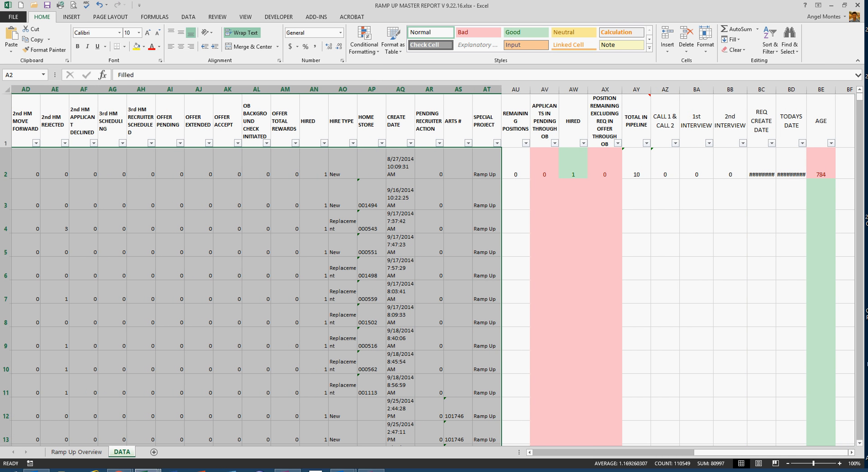
left_click(515, 166)
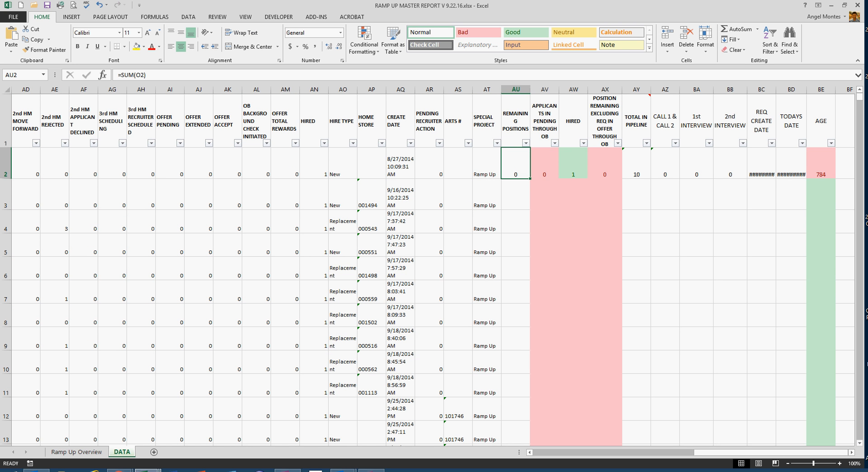
left_click(514, 164)
key("ctrl+shift+Right")
key("ctrl+shift+Down")
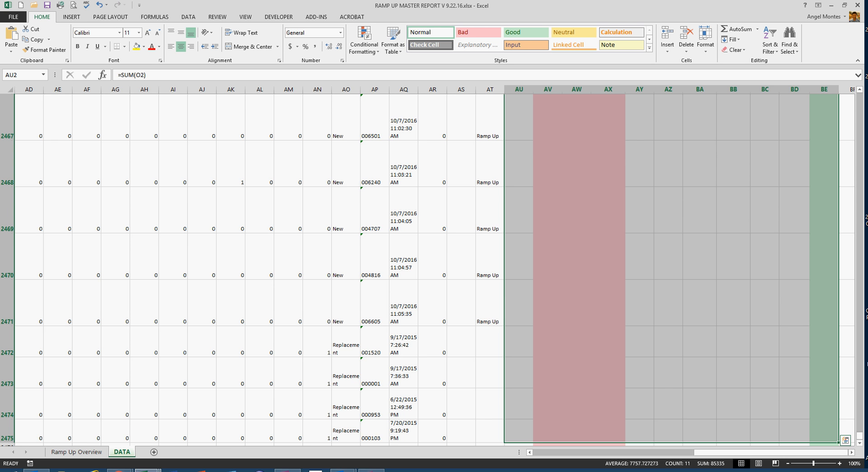
key("ctrl+v")
scroll(434, 271, "down", 1)
scroll(434, 272, "up", 1)
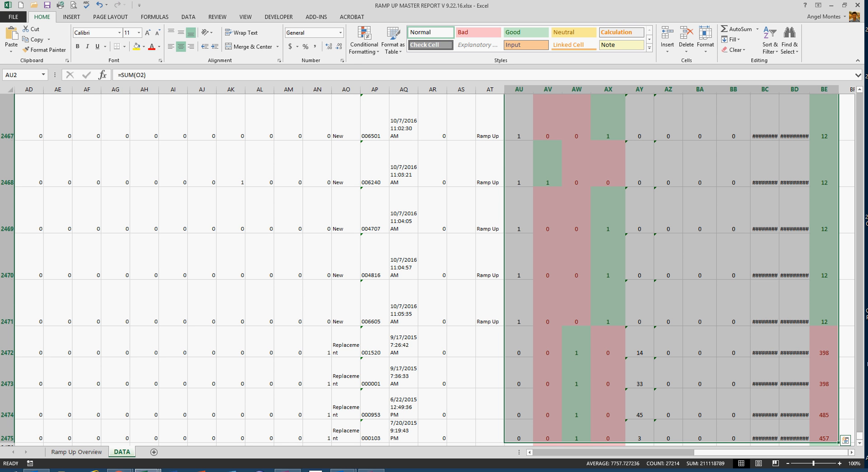
- Replace the formulas in columns AU to BE with their values by copying the range and pasting it over itself as values
right_click(586, 158)
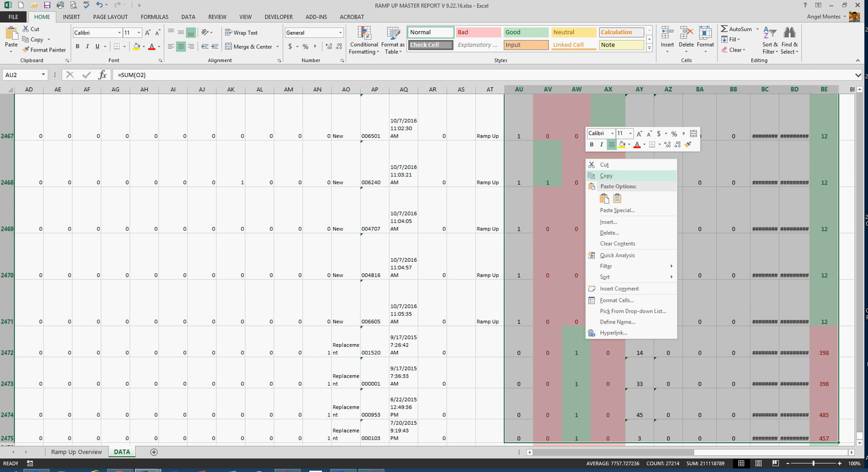
left_click(606, 176)
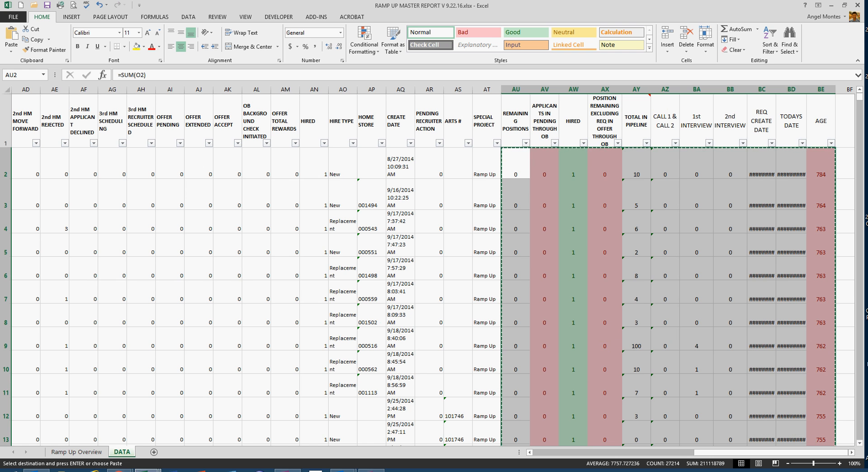
right_click(572, 193)
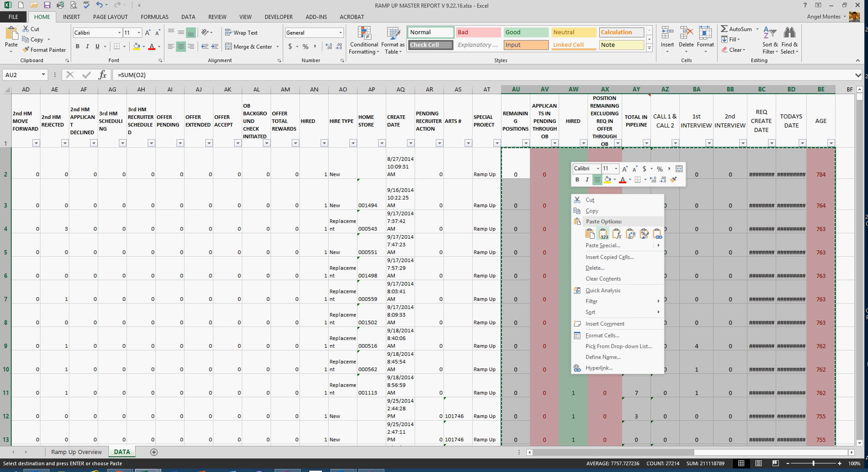
left_click(603, 233)
left_click(603, 233)
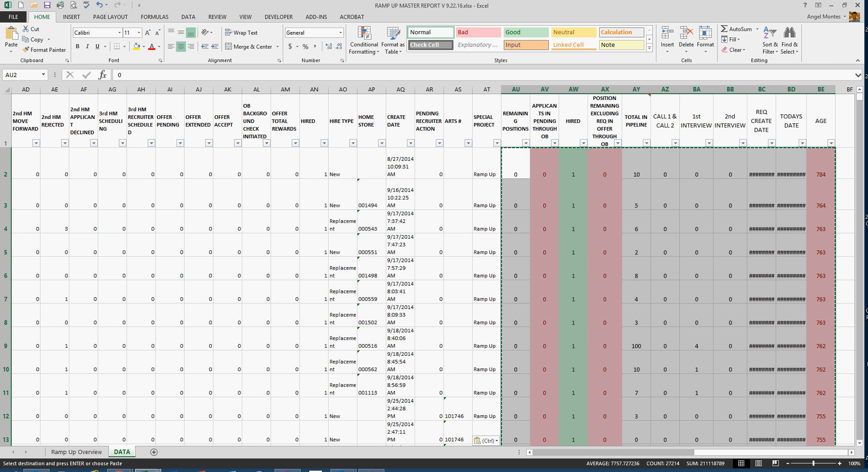
left_click(605, 164)
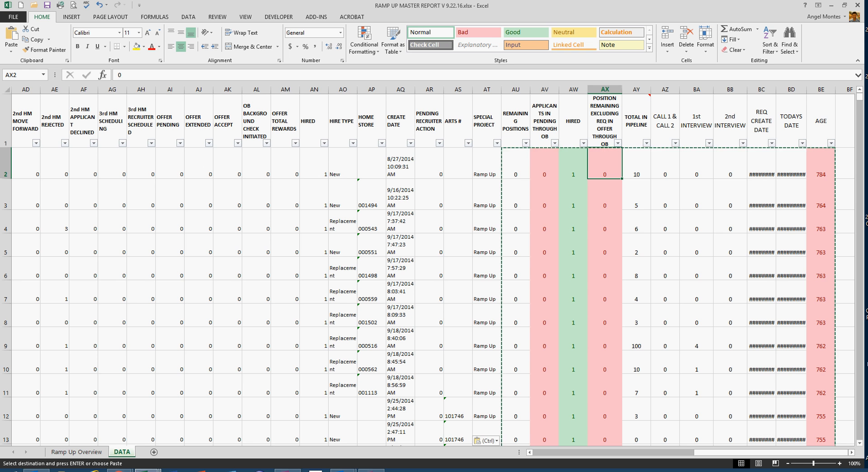
key("Escape")
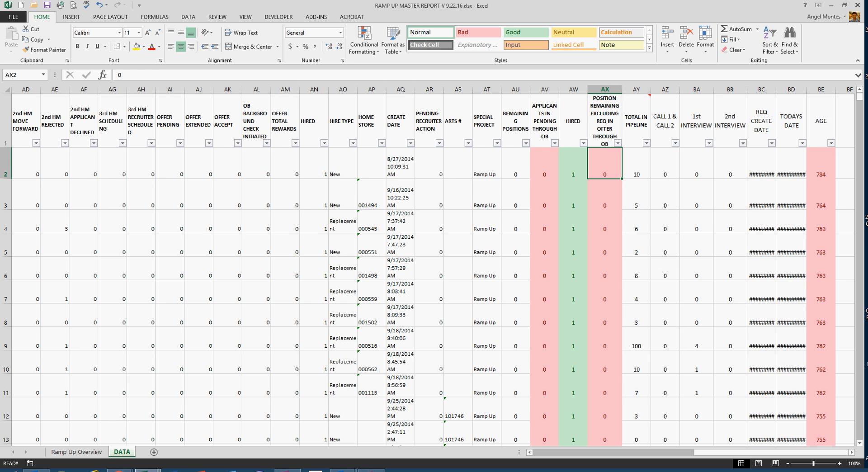
- Change the data source of the Ramp Up Overview PivotTable to DATA!$A$1:$BE$2475
scroll(427, 270, "down", 12)
scroll(427, 270, "up", 12)
left_click(77, 452)
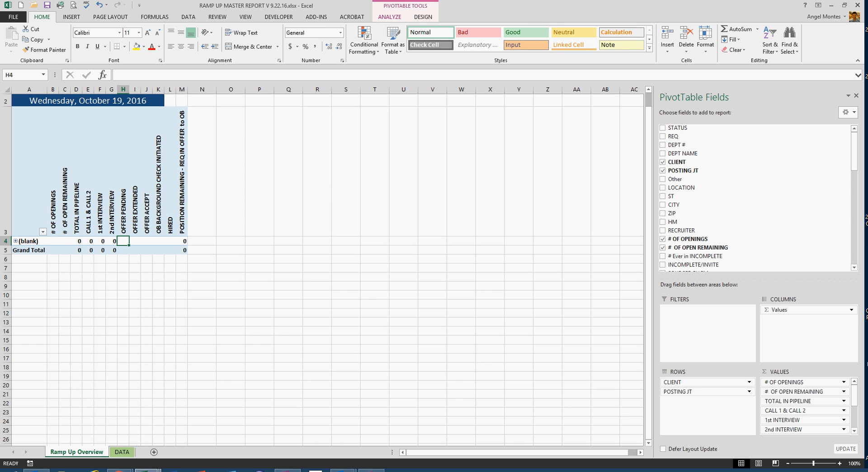
left_click(389, 17)
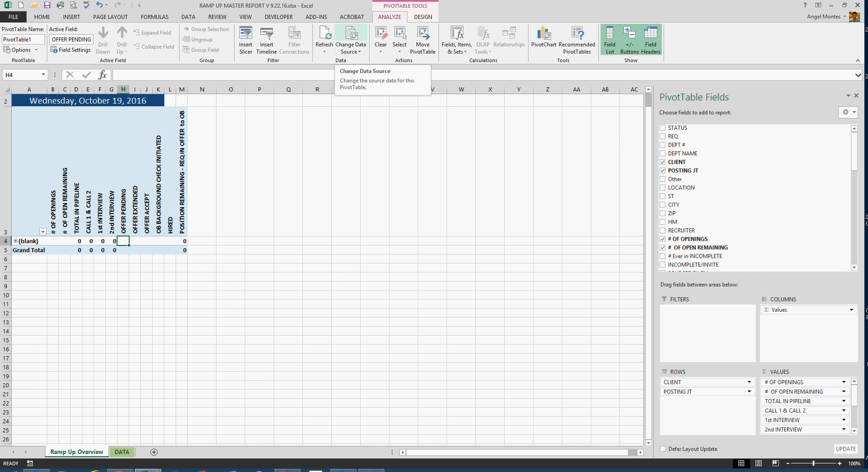
left_click(351, 37)
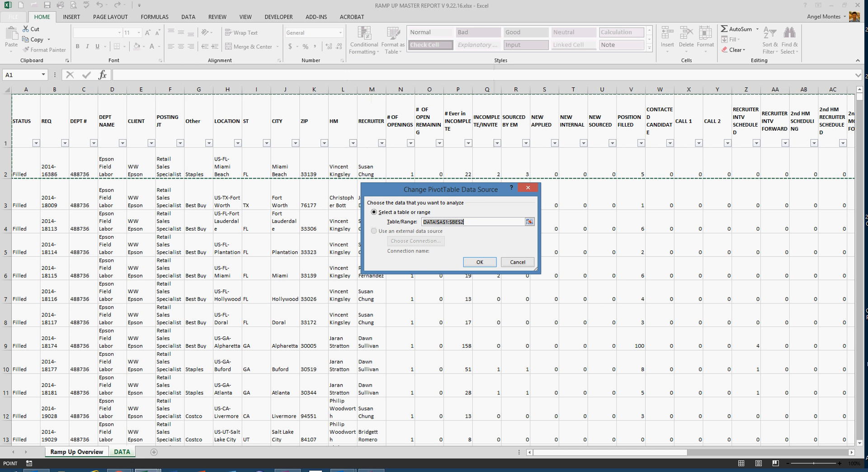
left_click(25, 121)
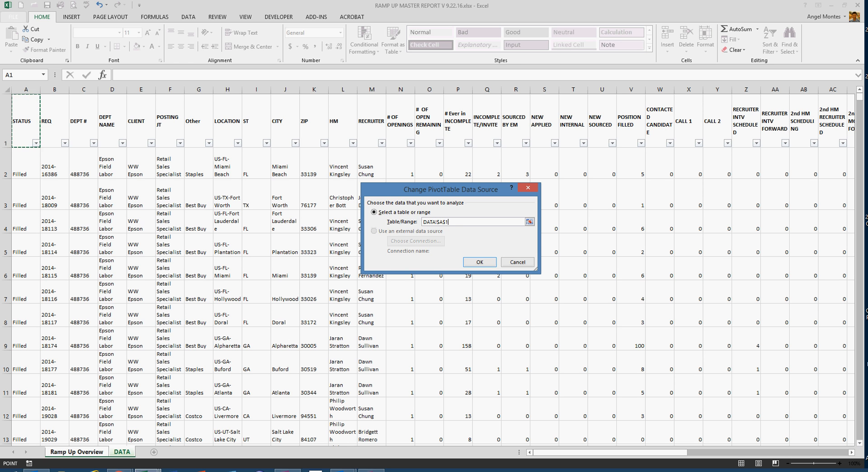
key("ctrl+shift+End")
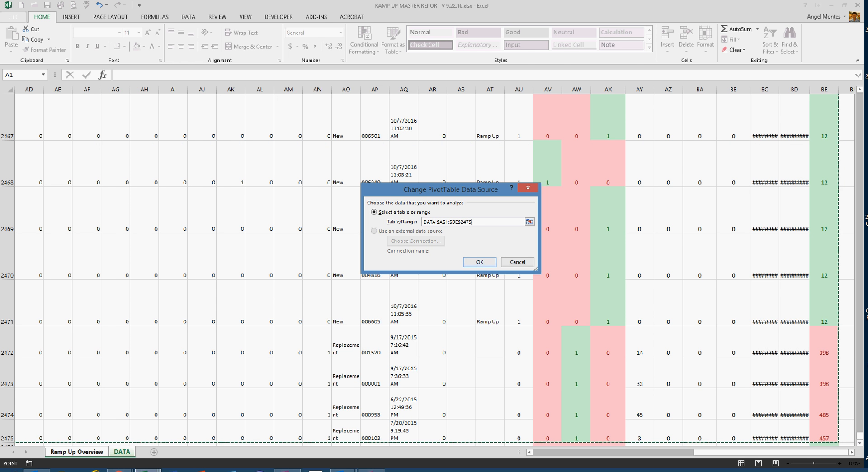
key("Return")
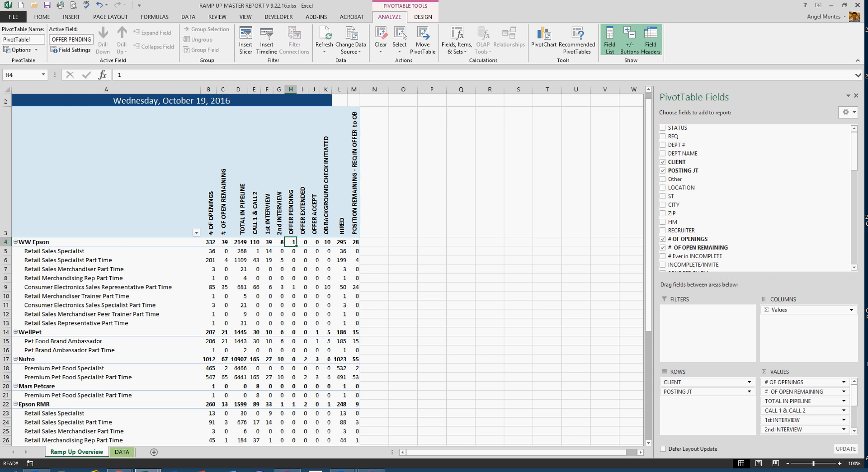
mouse_move(648, 217)
left_mouse_down()
mouse_move(649, 288)
mouse_move(648, 226)
left_mouse_up()
scroll(755, 197, "down", 1)
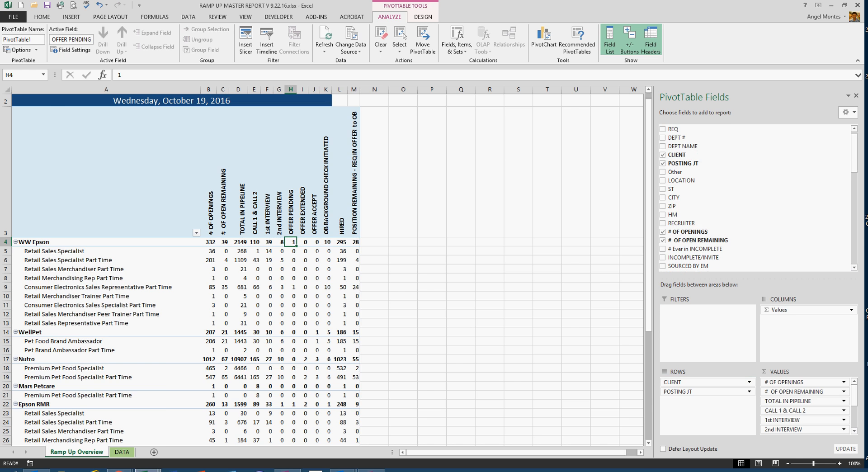
- Remove POSTING JT from the PivotTable rows and add STATUS above CLIENT as the outer row field
left_click(662, 163)
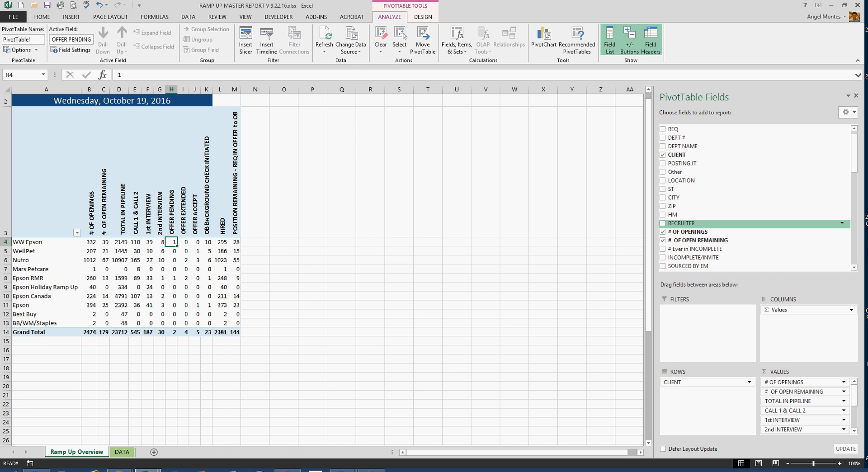
left_click_drag(45, 242, 45, 323)
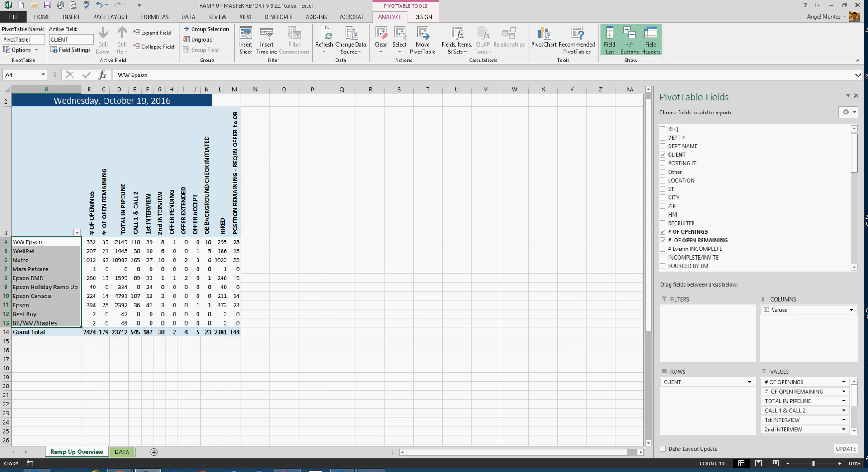
left_click_drag(854, 153, 854, 152)
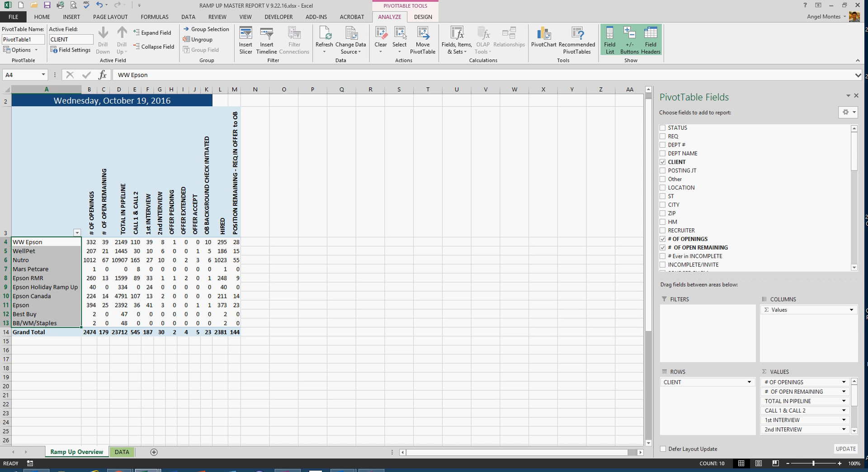
scroll(755, 197, "down", 1)
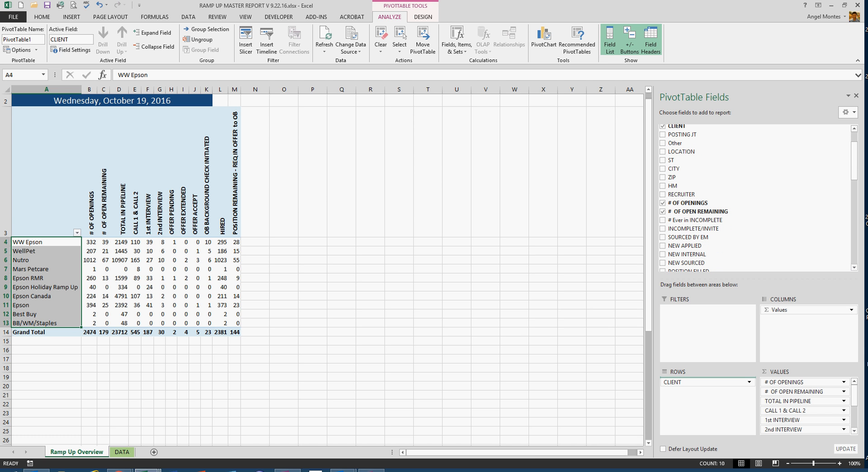
left_click_drag(696, 379, 696, 380)
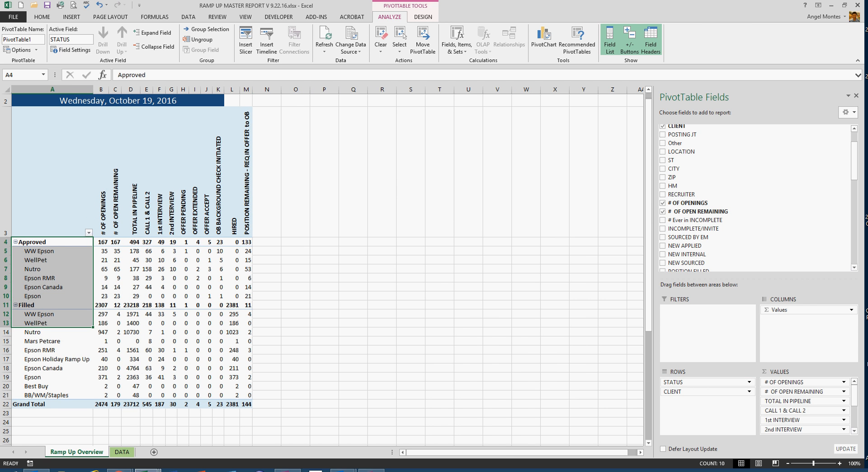
left_click(526, 323)
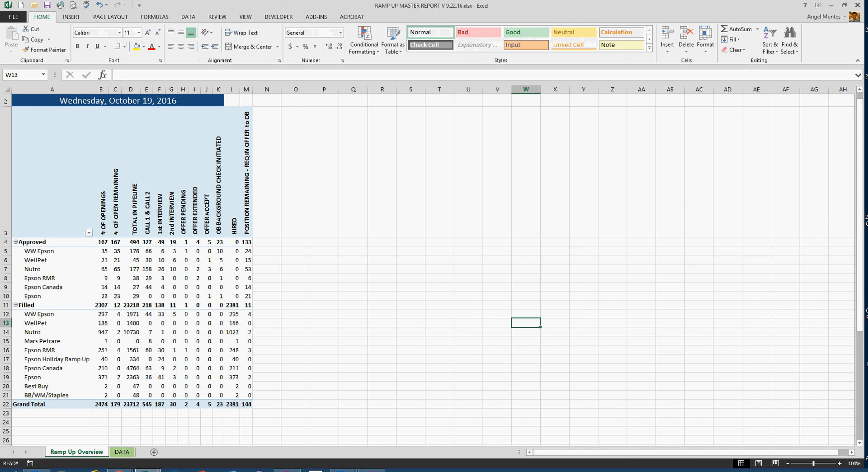
left_click(52, 241)
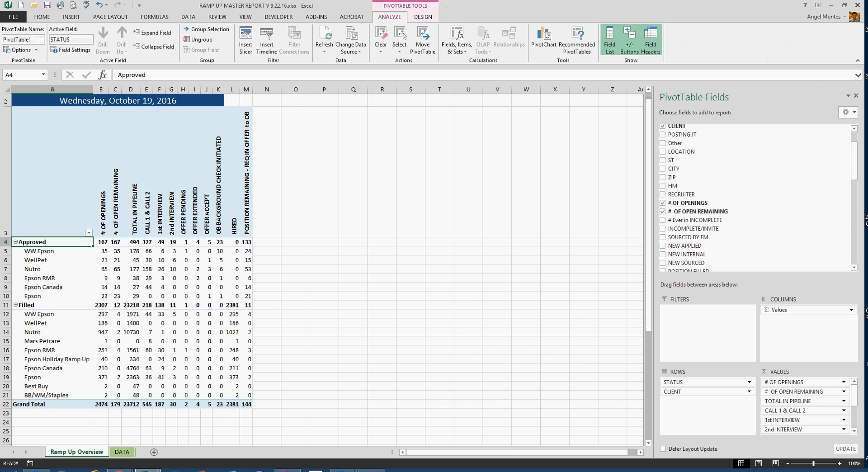
left_click(52, 305, "ctrl")
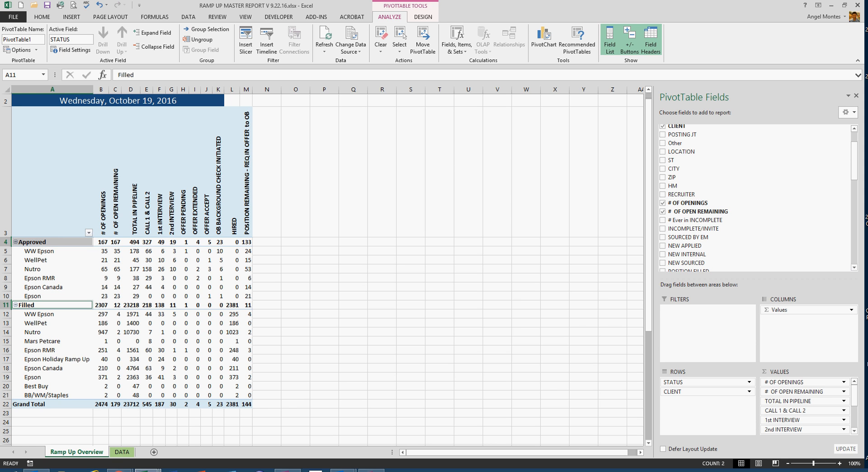
left_click(296, 251)
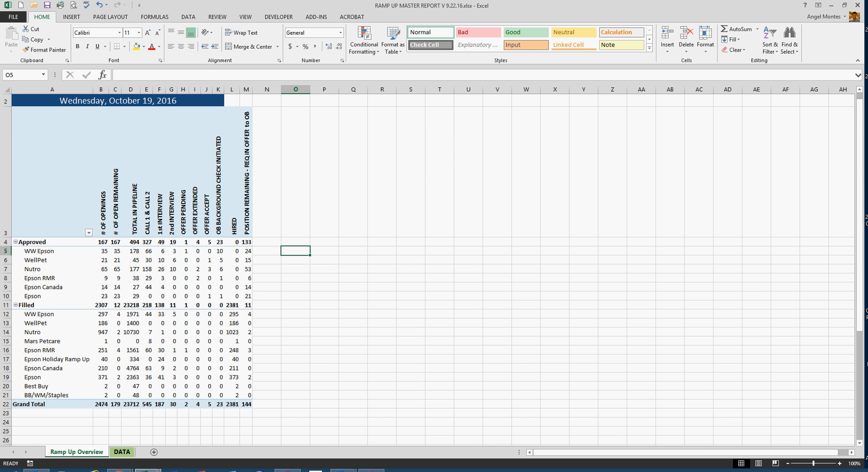
- Filter the STATUS column of the DATA sheet to show only Approved requisitions
key("ctrl+Page_Down")
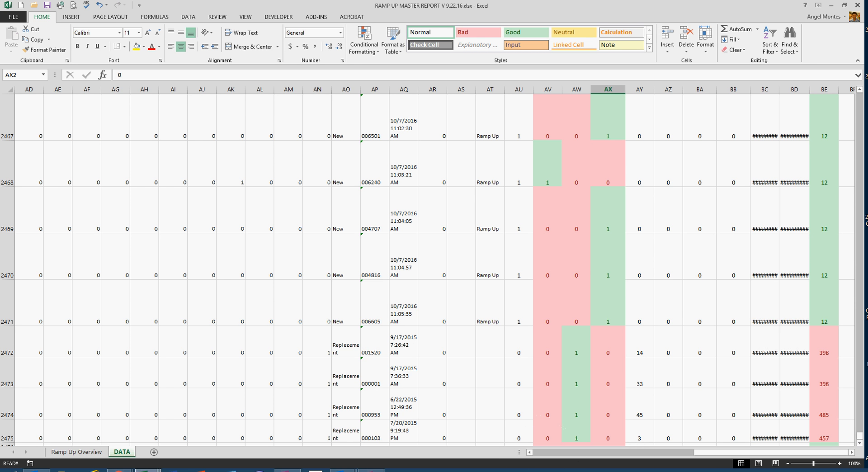
left_click(565, 452)
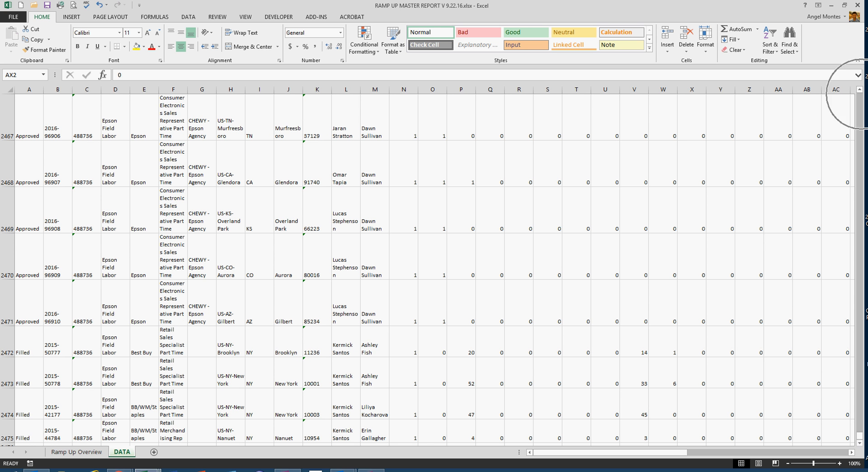
left_click(859, 89)
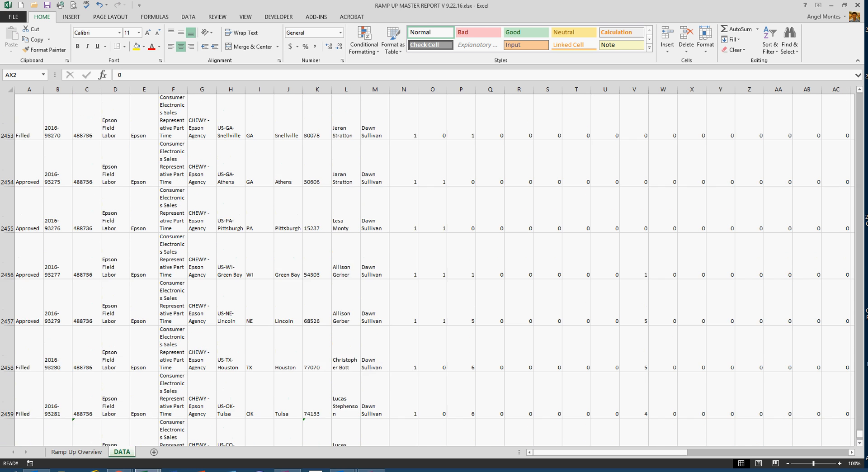
left_click_drag(860, 433, 859, 97)
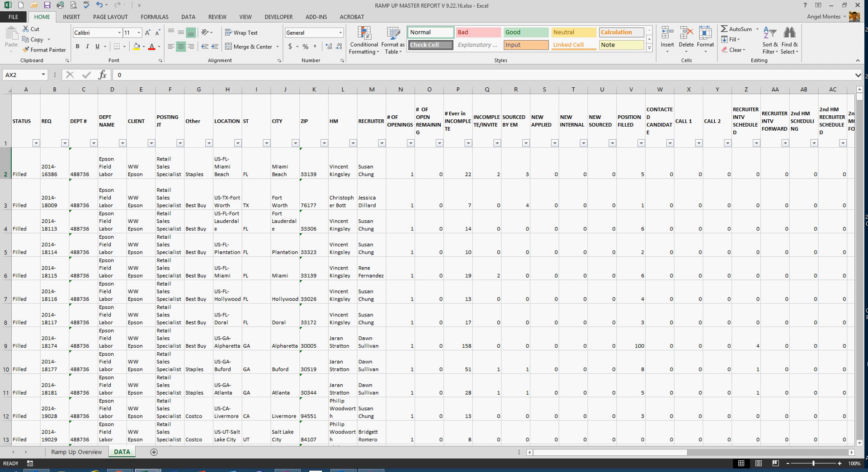
left_click(36, 143)
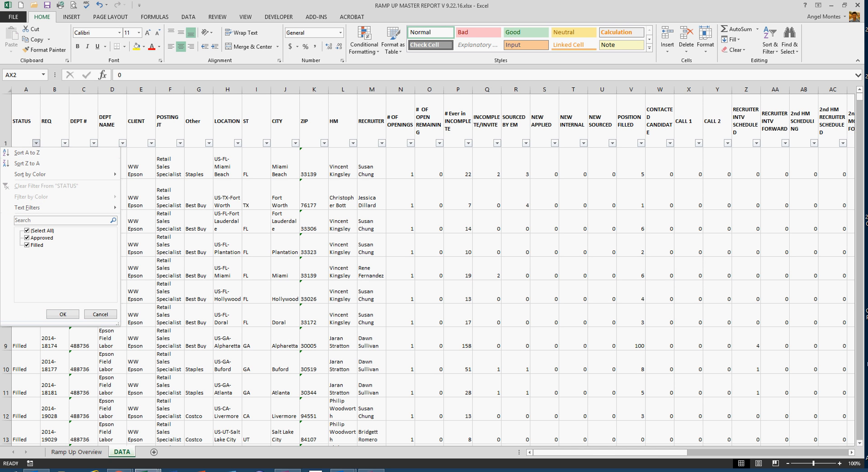
left_click(27, 245)
left_click(63, 314)
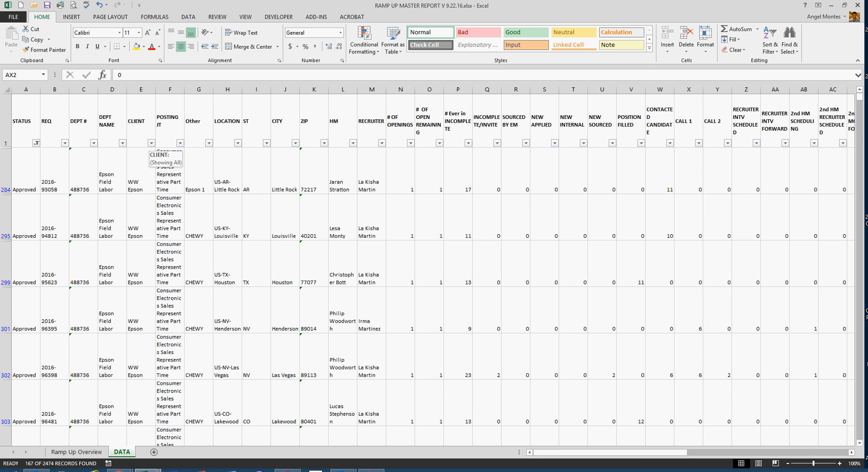
- Filter the CLIENT column of the DATA sheet to show only Nutro
left_click(151, 143)
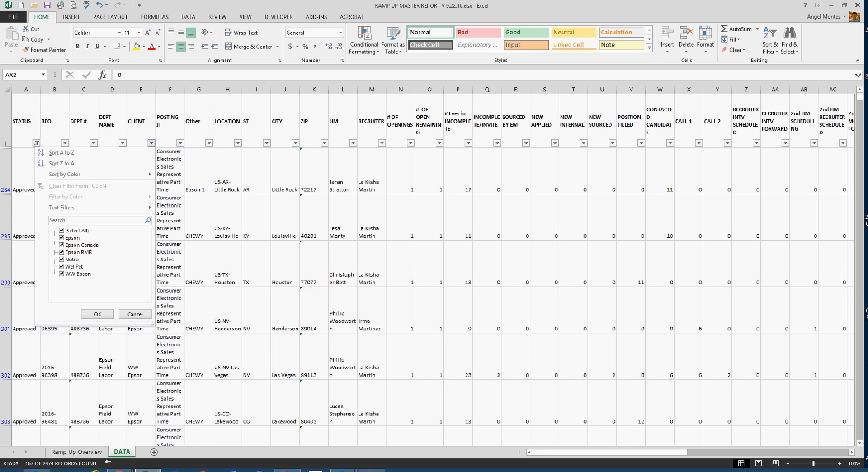
left_click(61, 231)
left_click(61, 260)
left_click(97, 314)
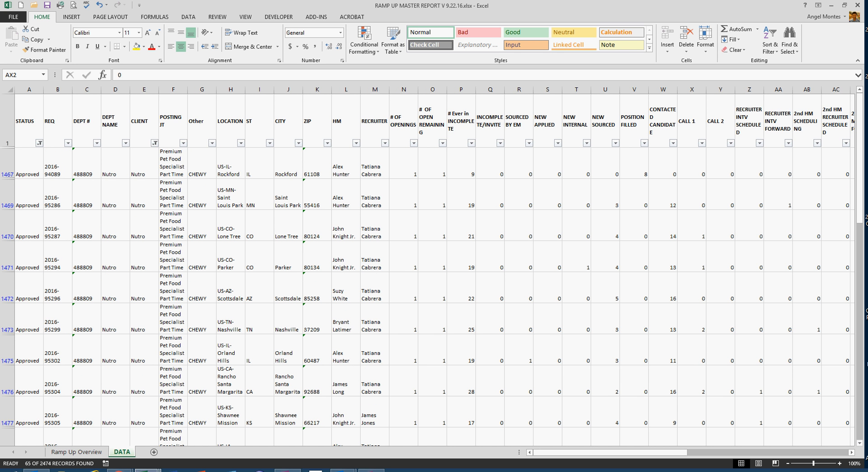
left_click(29, 164)
left_click(138, 164)
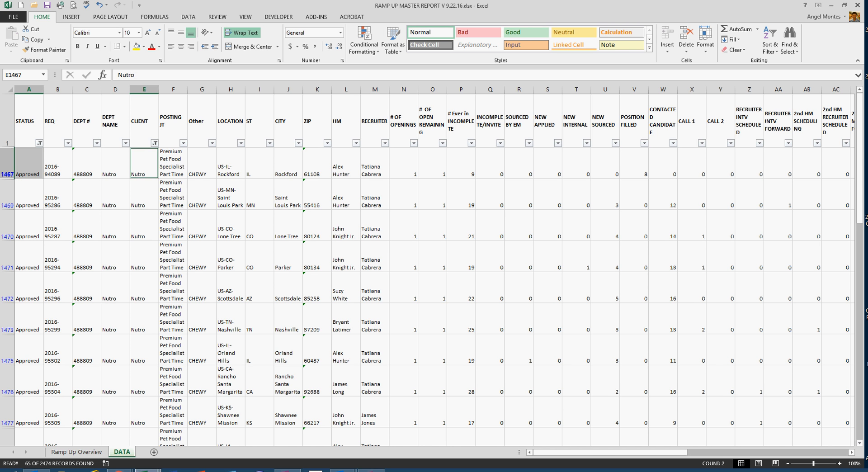
left_click(173, 194)
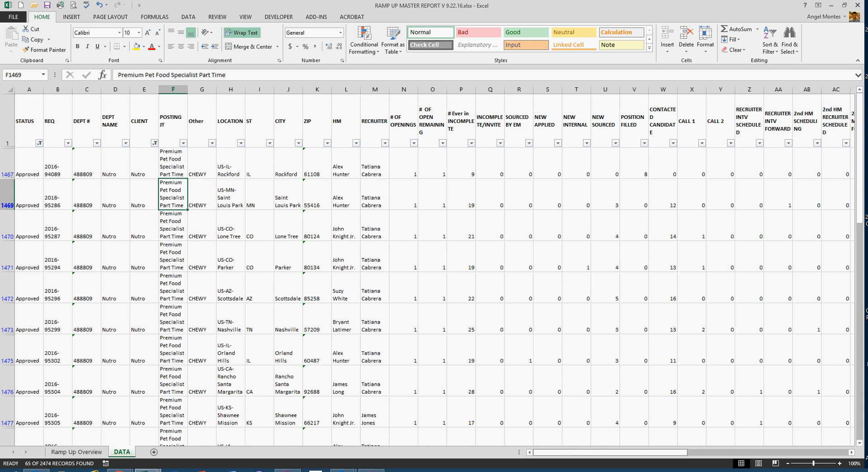
- Filter the column for positions remaining excluding requisitions in offer through OB (AX) to show only the value 1
left_click_drag(587, 452, 752, 452)
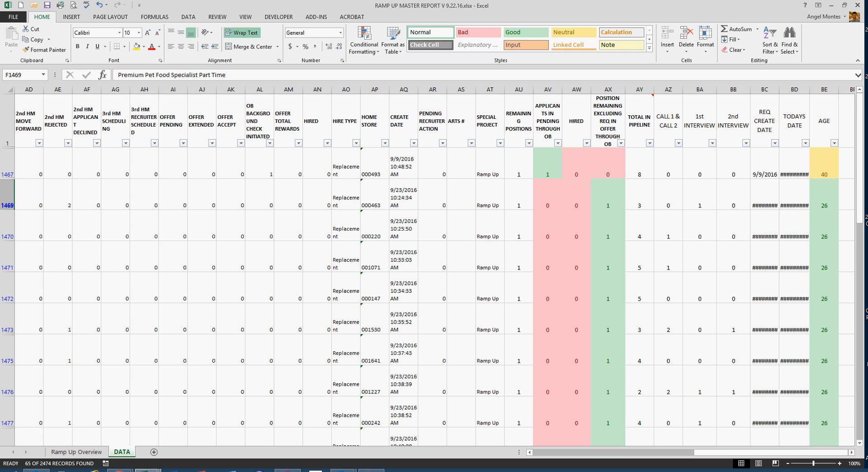
left_click(620, 143)
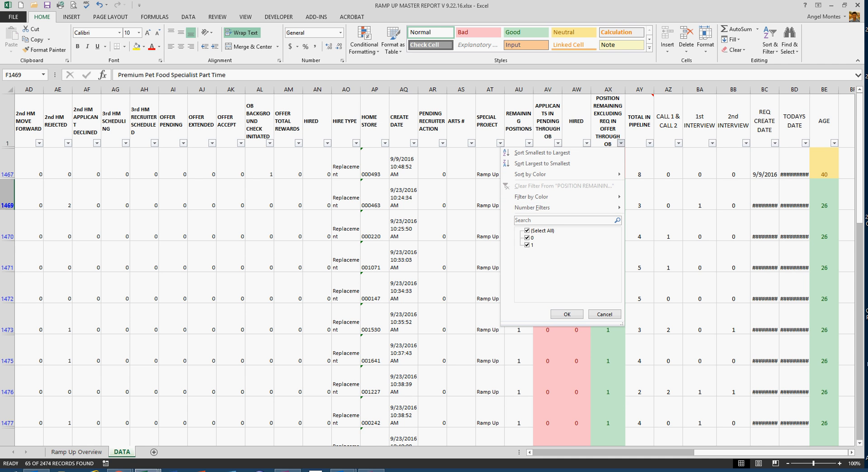
left_click(527, 238)
key("Return")
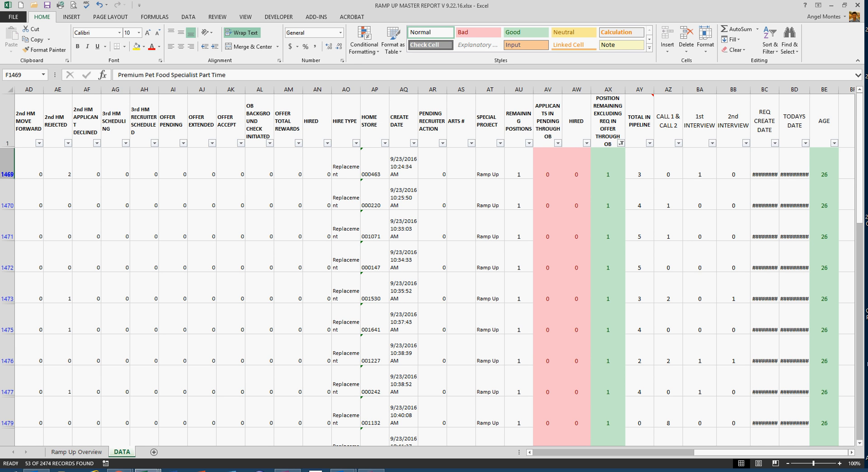
left_click(668, 194)
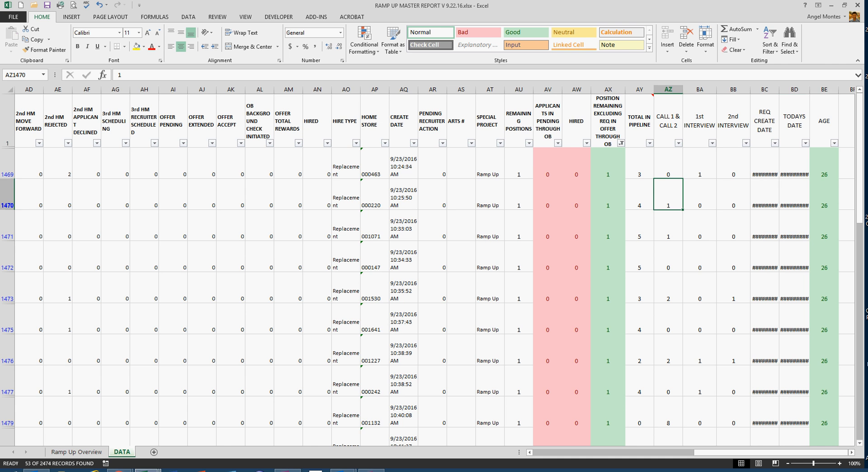
- Select the AGE values of the filtered Nutro rows, BE1469 to BE1552, to check their count
left_click(824, 164)
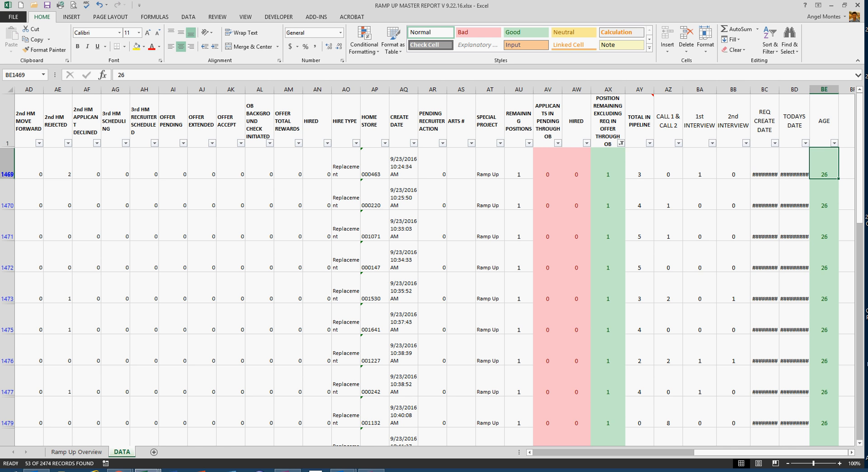
left_click_drag(824, 164, 837, 343)
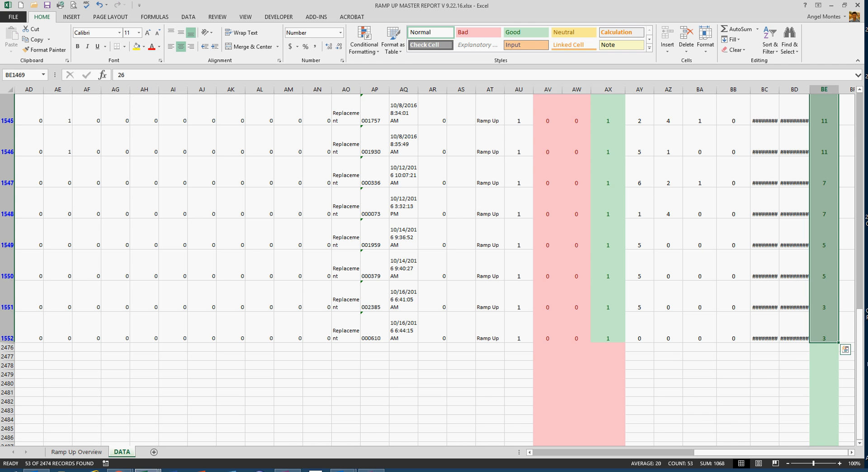
left_click(845, 349)
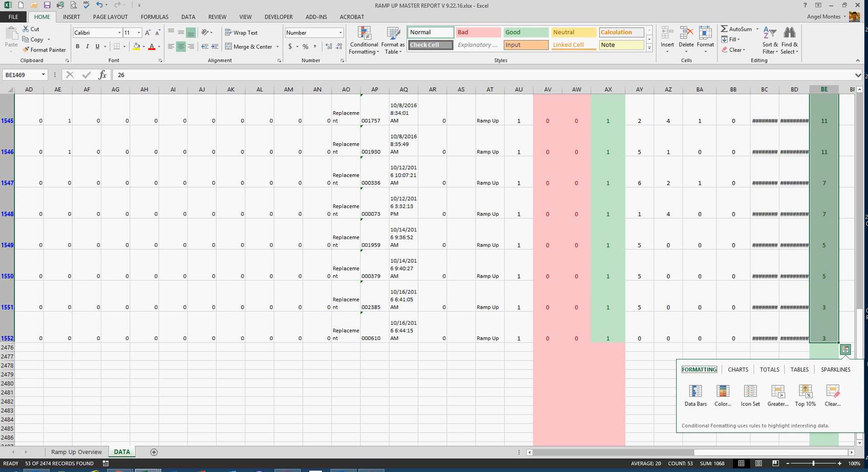
key("Escape")
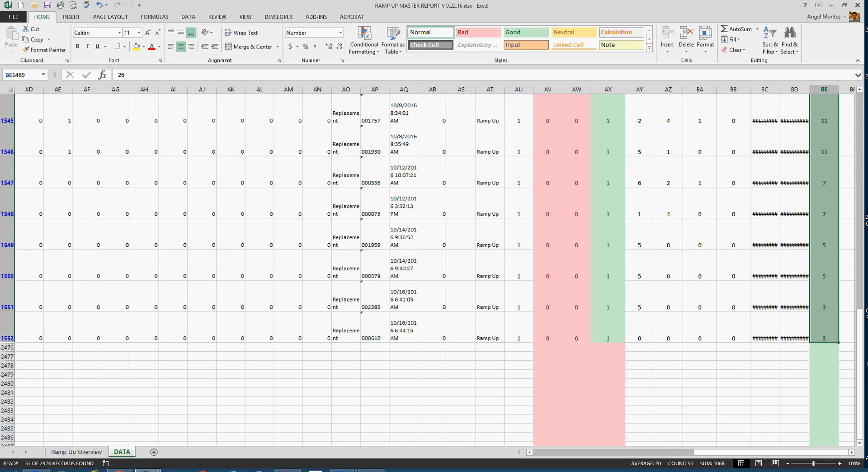
key("ctrl+q")
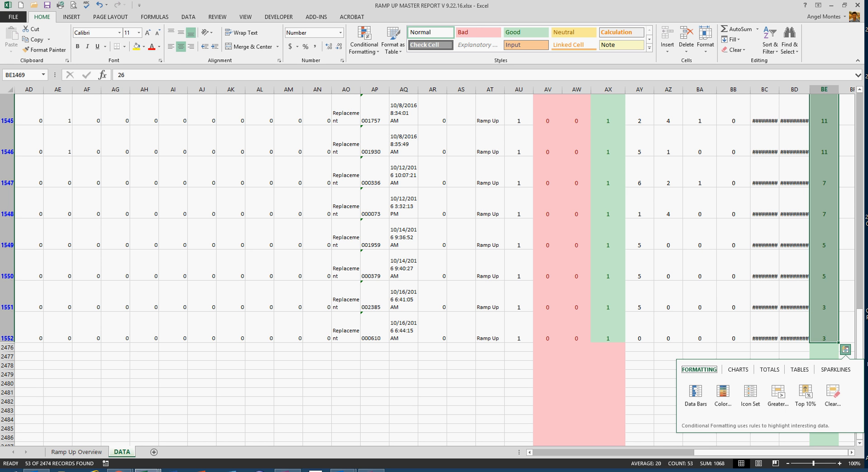
- Switch to the In Marketin HV TA Report workbook and insert a new column L beside the 10/12/2015 counts on the Age sheet
key("alt+Tab")
left_click_drag(864, 217, 109, 1)
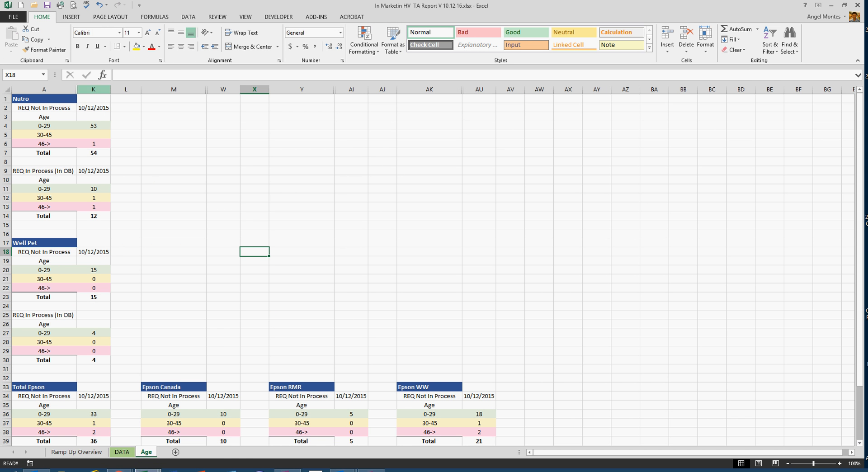
left_click(93, 126)
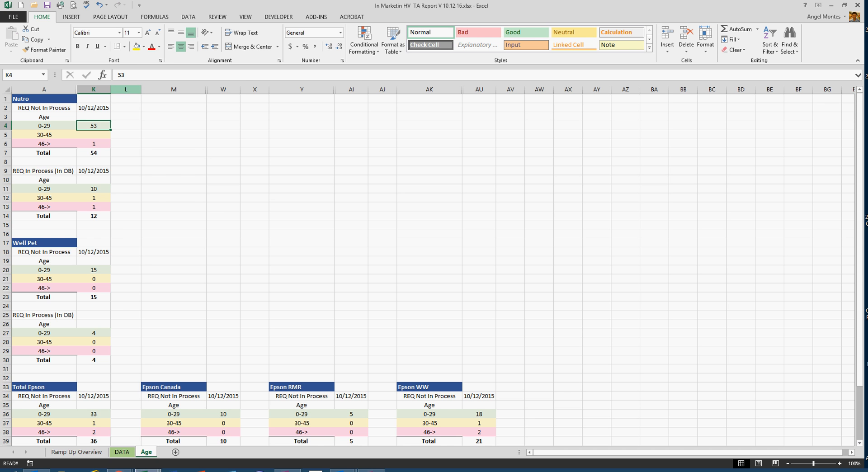
left_click(126, 89)
right_click(129, 89)
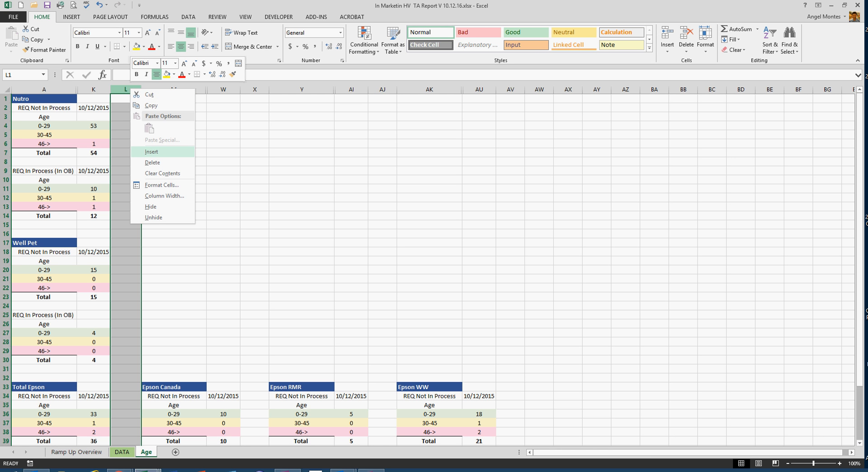
key("Return")
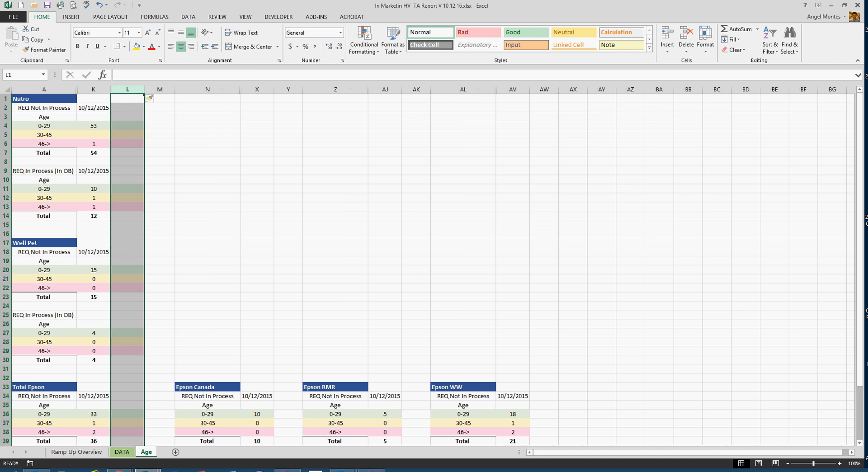
left_click_drag(127, 99, 127, 386)
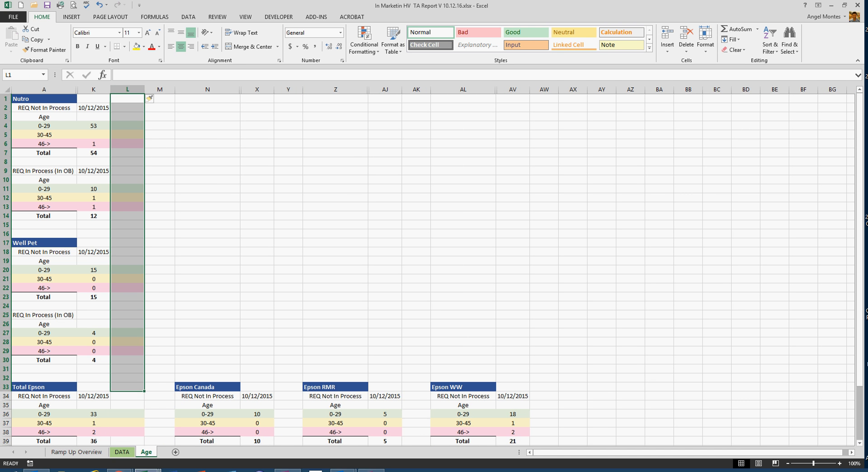
- Insert a new blank column after the 10/12/2015 counts of Epson Canada, Epson RMR and Epson WW on the Age sheet
left_click(257, 423)
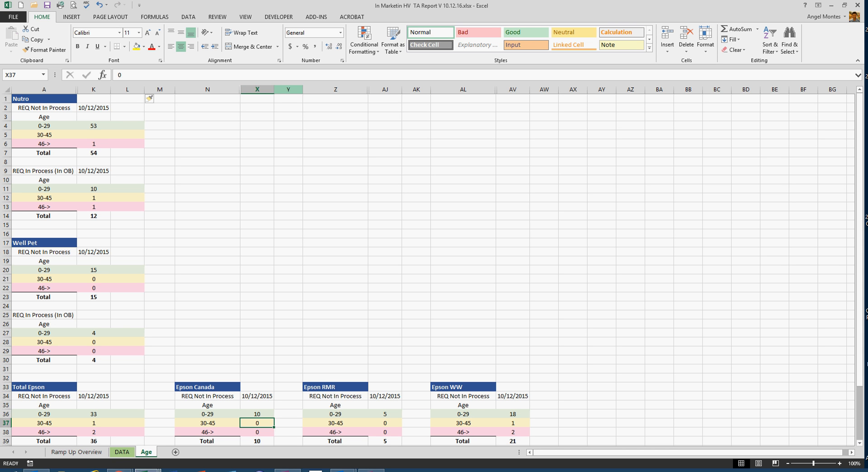
left_click(288, 89)
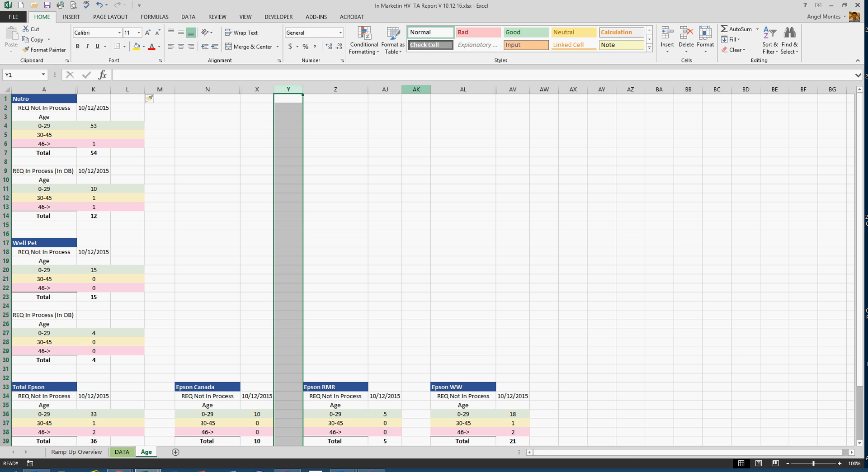
left_click(416, 89, "ctrl")
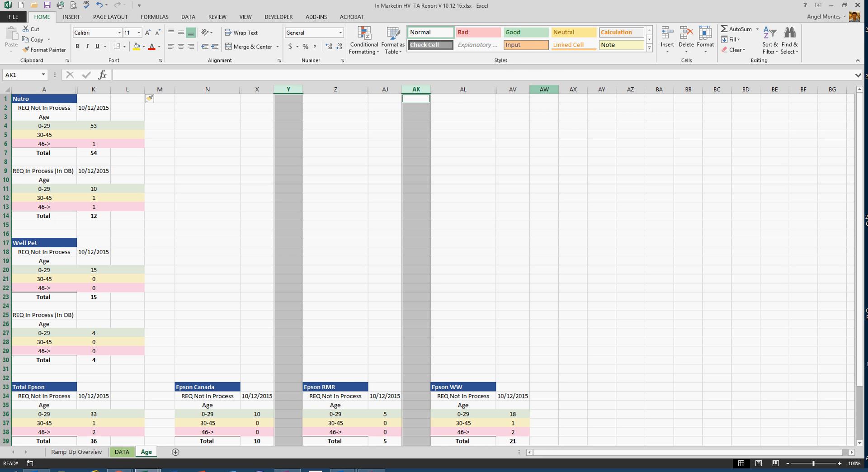
left_click(544, 89, "ctrl")
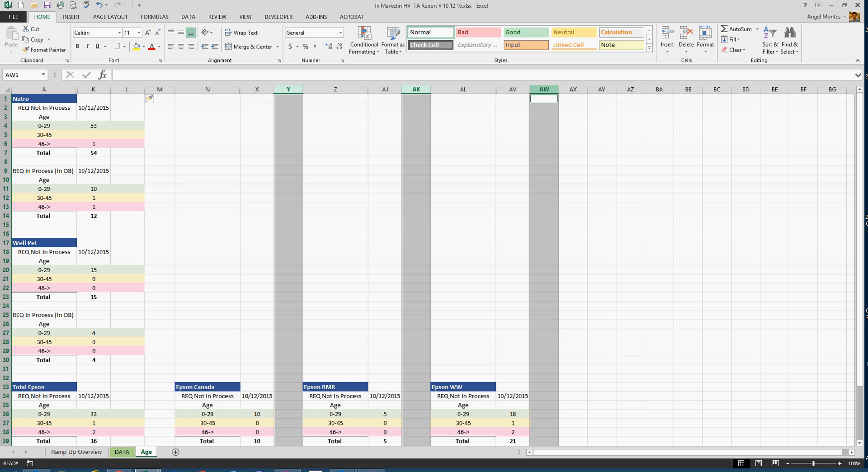
right_click(544, 89)
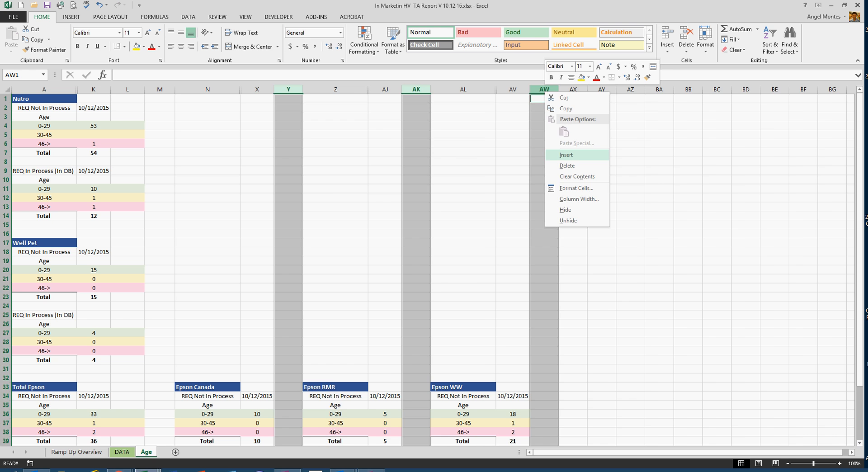
left_click(566, 155)
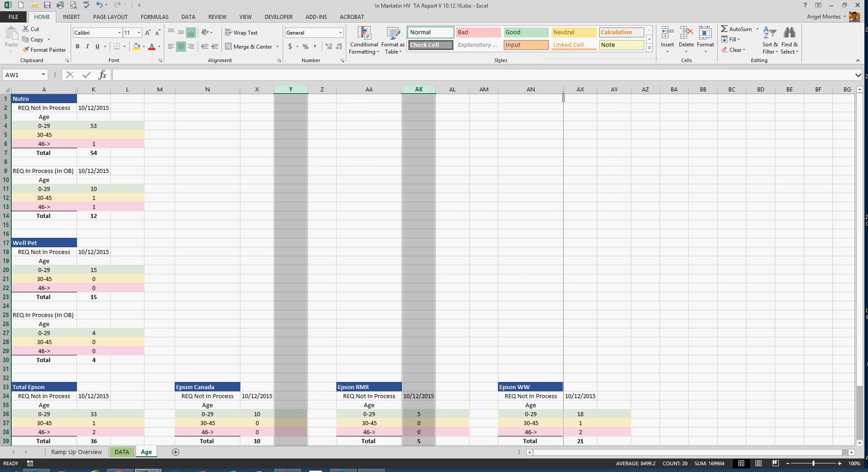
left_click(452, 423)
left_click(291, 423)
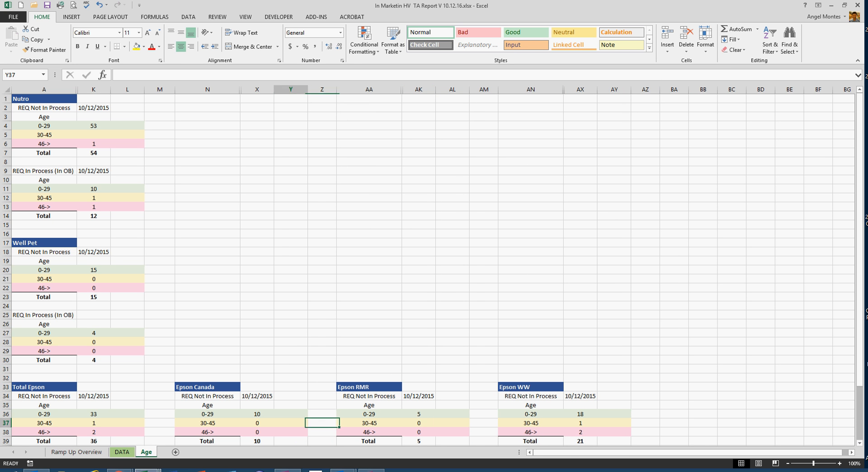
left_click(614, 423)
left_click(290, 423)
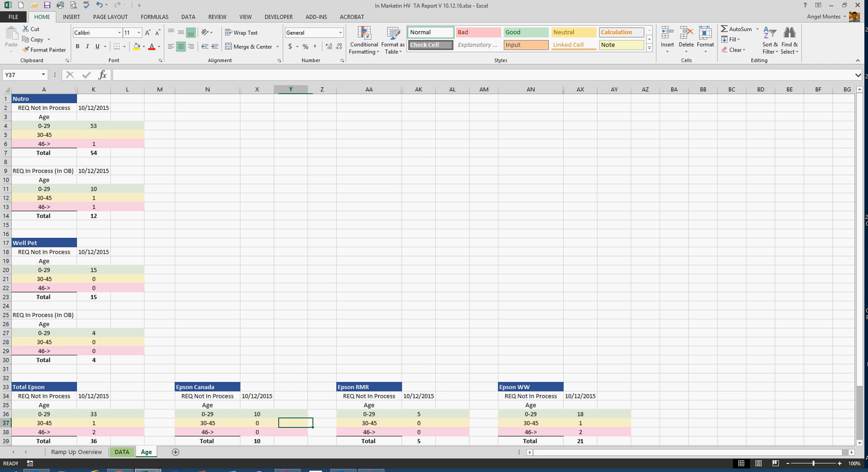
left_click(452, 414)
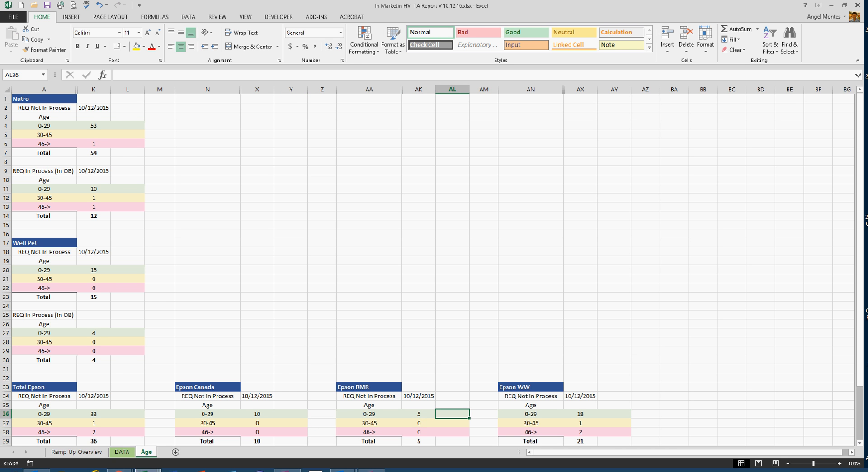
left_click(291, 396)
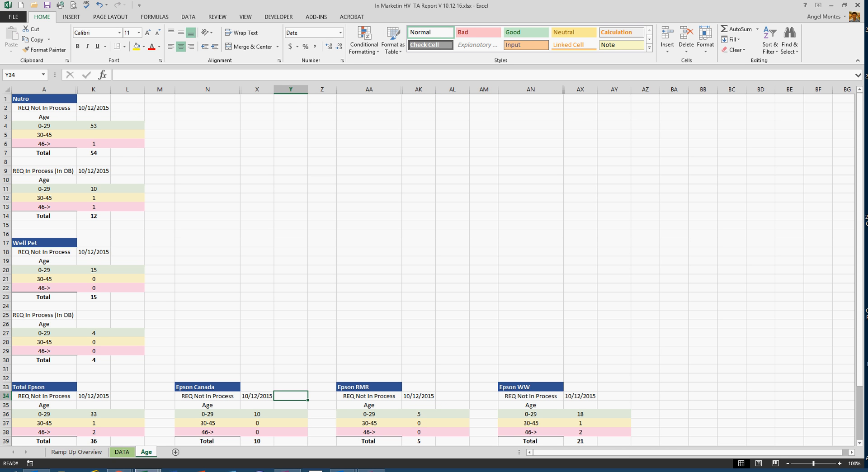
- Delete the new column L from the Age sheet and insert it again beside the 10/12/2015 counts
right_click(134, 89)
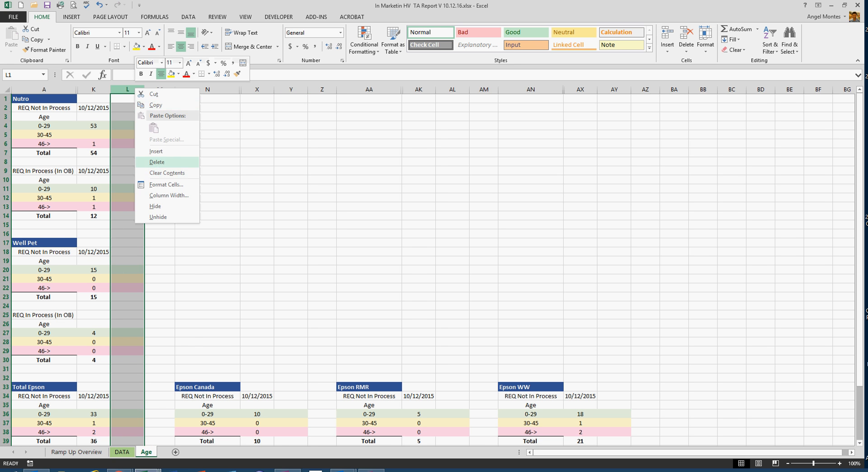
left_click(149, 161)
left_click(256, 396)
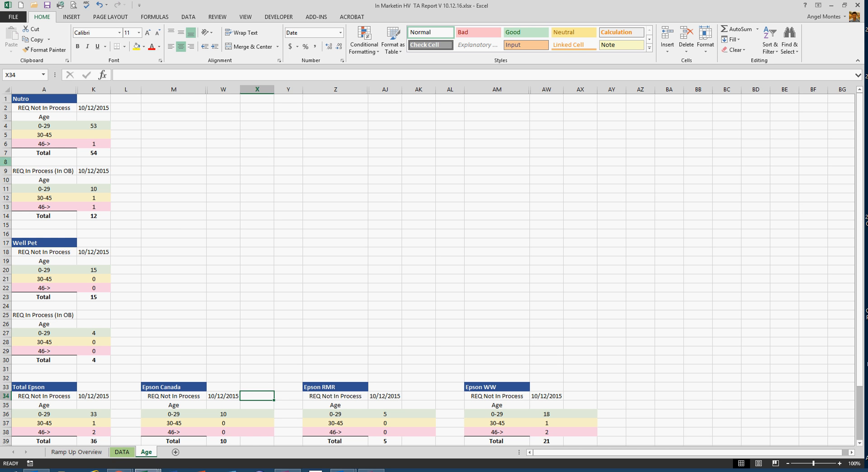
right_click(131, 90)
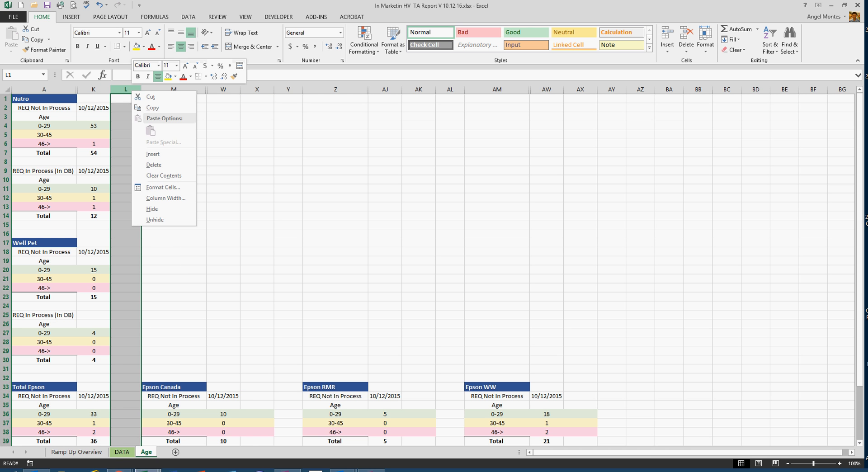
left_click(153, 154)
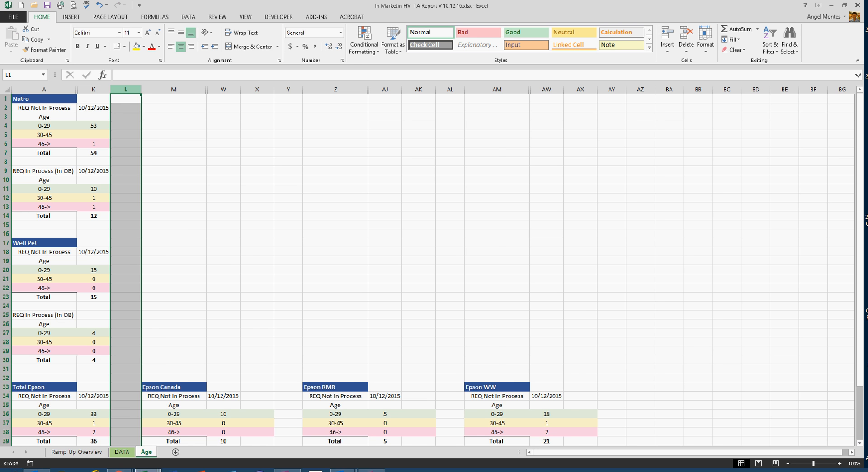
right_click(126, 89)
left_click(145, 152)
- Enter the date 10/19/2016 as the new column header for both Nutro tables, REQ Not In Process and REQ In Process (In OB)
left_click(128, 107)
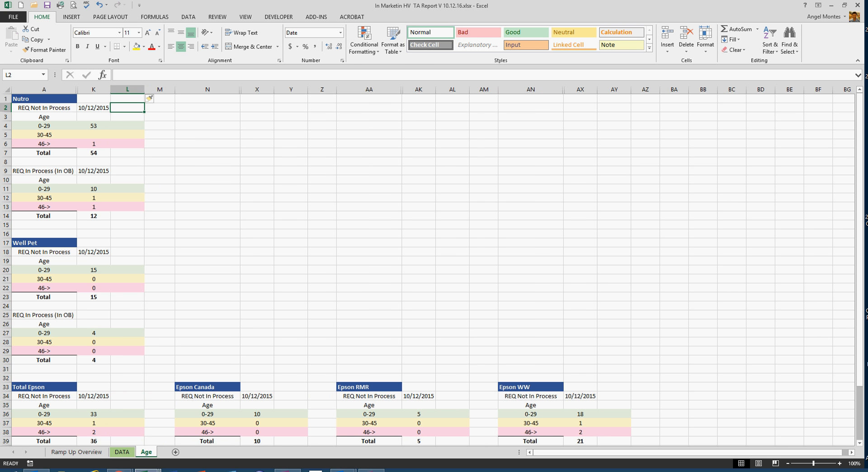
type("10/19/16")
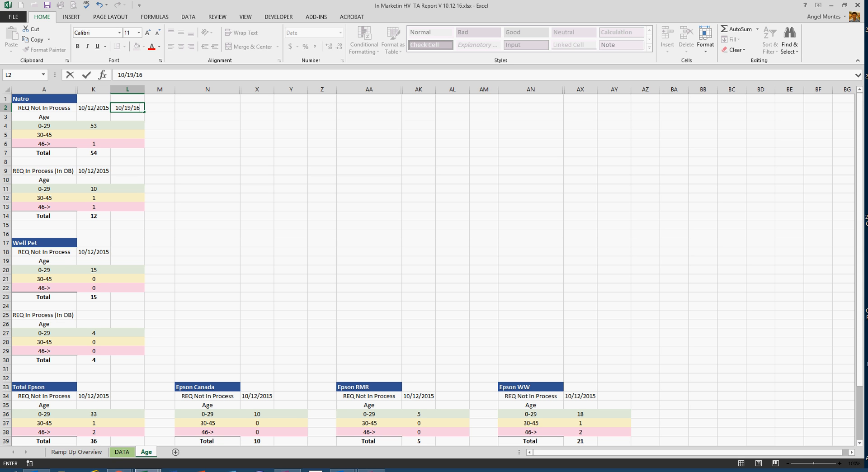
left_click(128, 171)
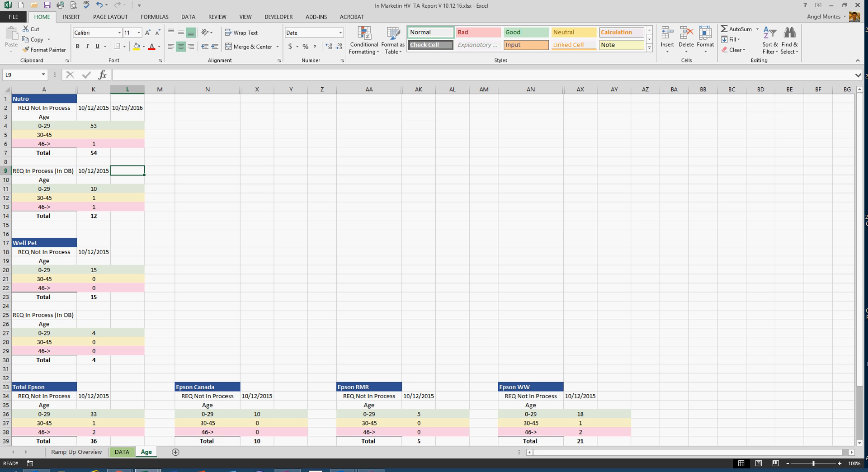
type("10/")
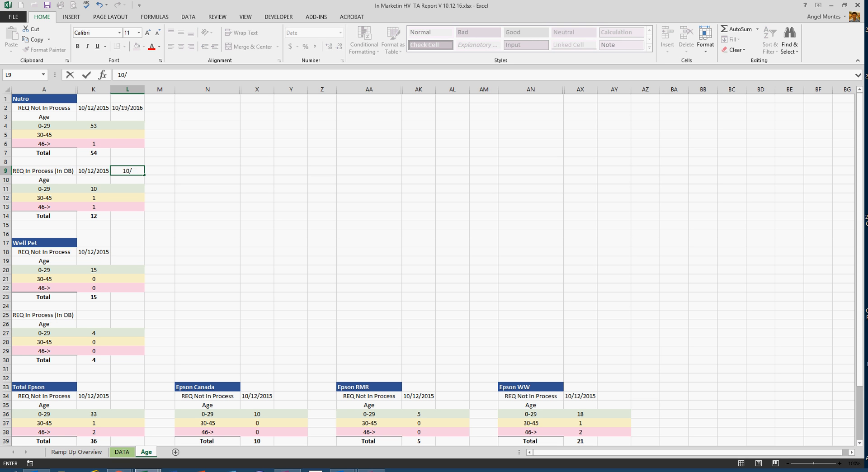
type("19/2016")
- Enter the date 10/19/16 in the new column of the REQ Not In Process tables for Well Pet and Total Epson
left_click(128, 252)
type("10")
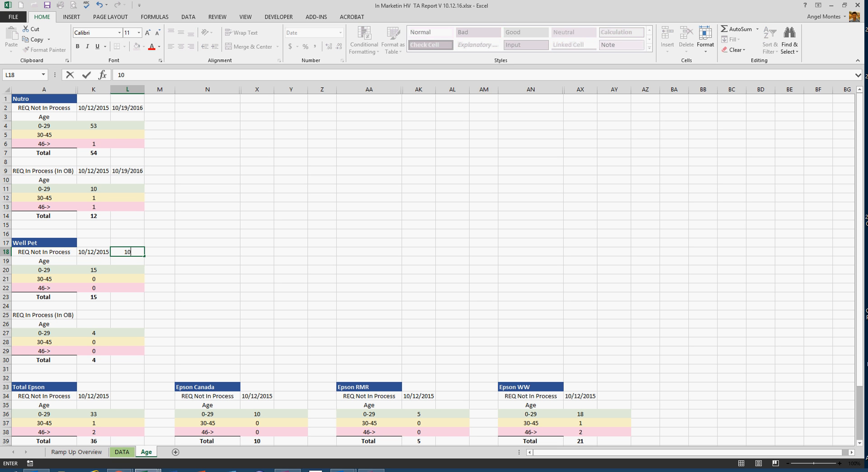
type("/19/16")
left_click(127, 396)
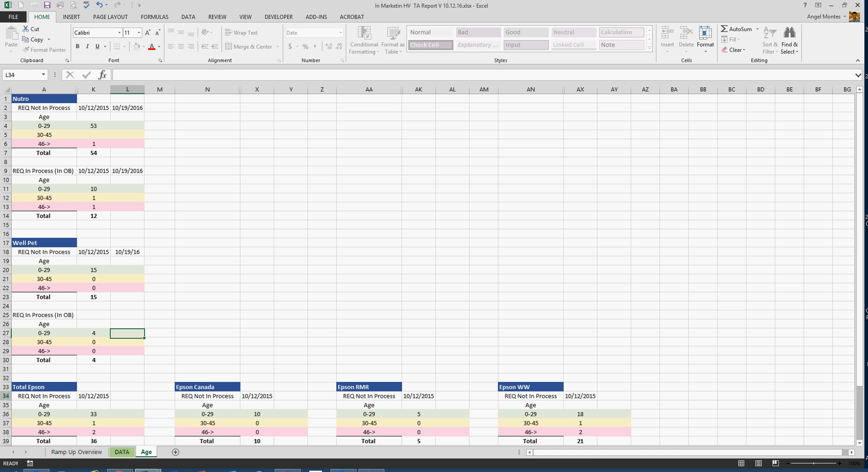
type("10/19/16")
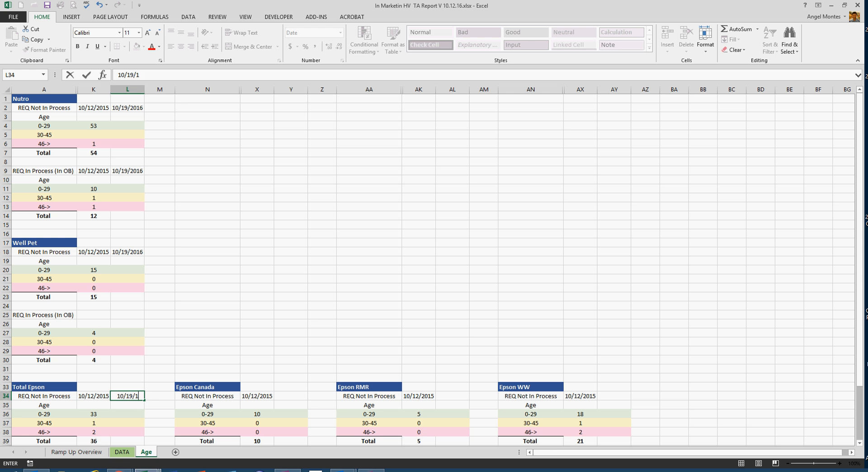
- Enter the date 10/19/16 in the new column of the REQ Not In Process tables for Epson Canada and Epson RMR
left_click(291, 396)
type("10/19/16")
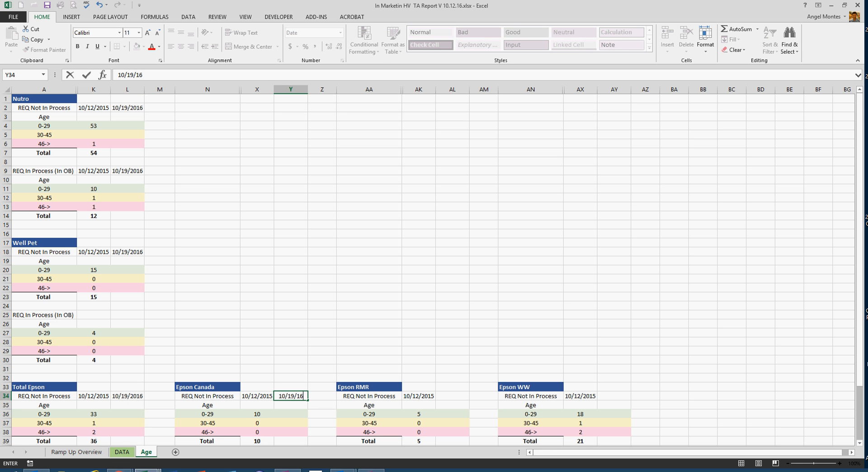
left_click(452, 395)
type("10")
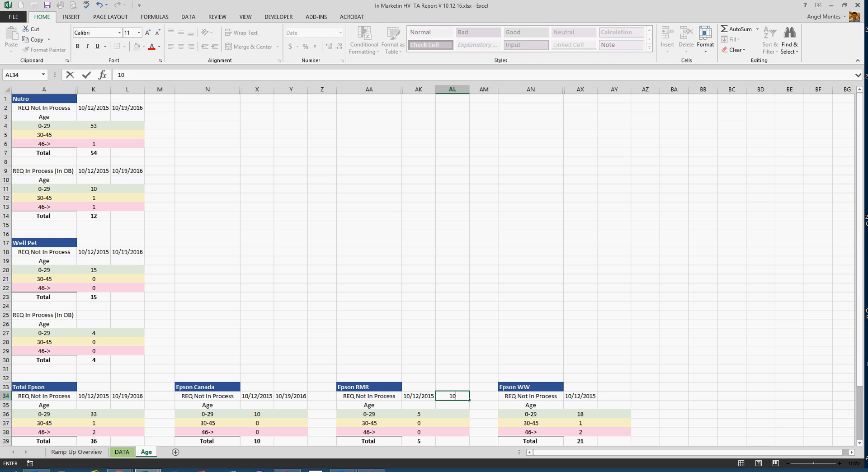
type("/19/16")
- Enter the date 10/19/15 in the new column of the Epson WW REQ Not In Process table
left_click(614, 396)
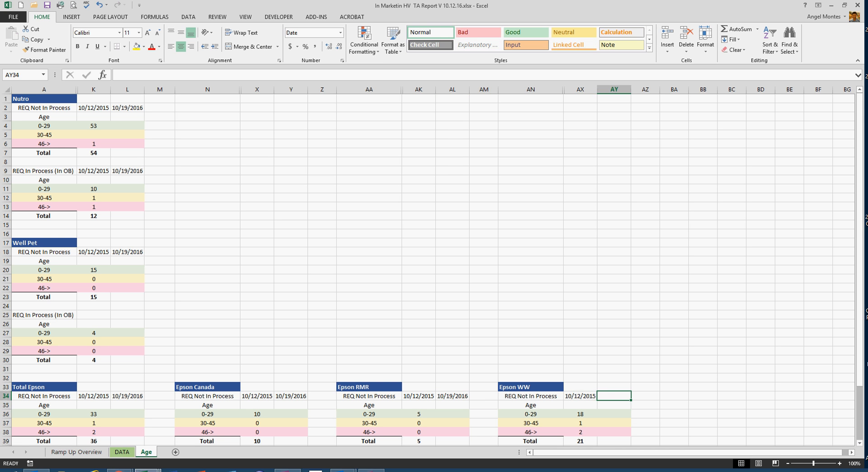
type("10/16")
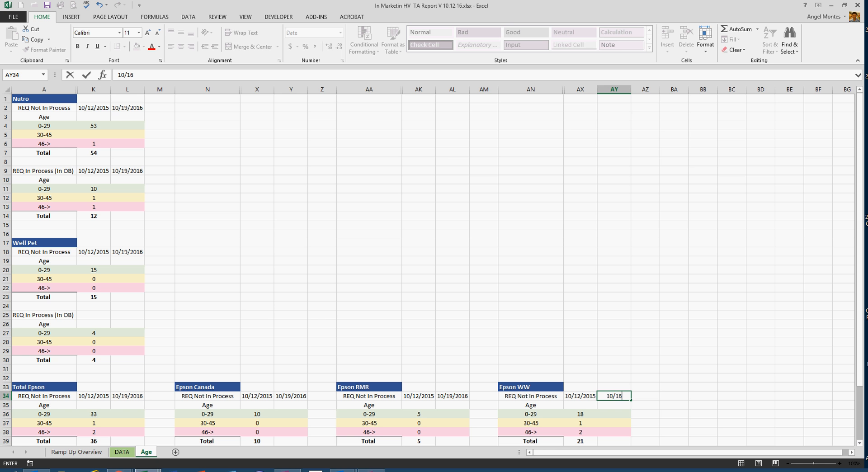
key("BackSpace")
type("9/15")
- Enter the date 10/19/16 in the new column of the REQ In Process (In OB) tables for Epson WW and Epson RMR
scroll(614, 350, "down", 4)
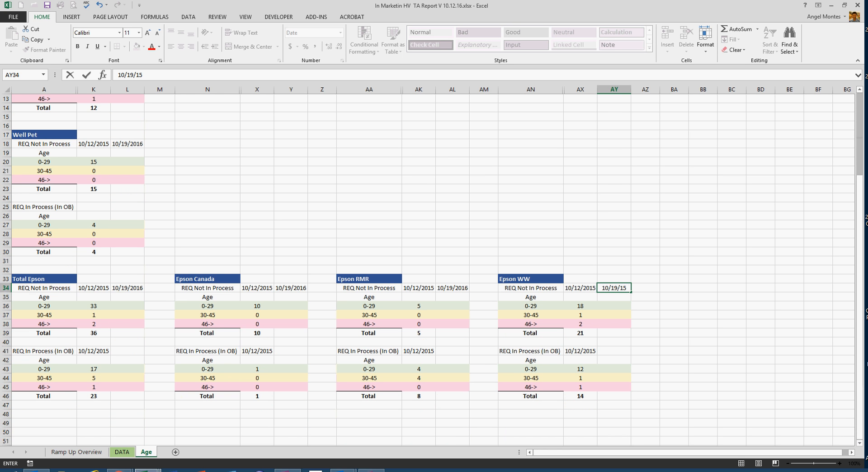
left_click(614, 351)
type("10/19/16")
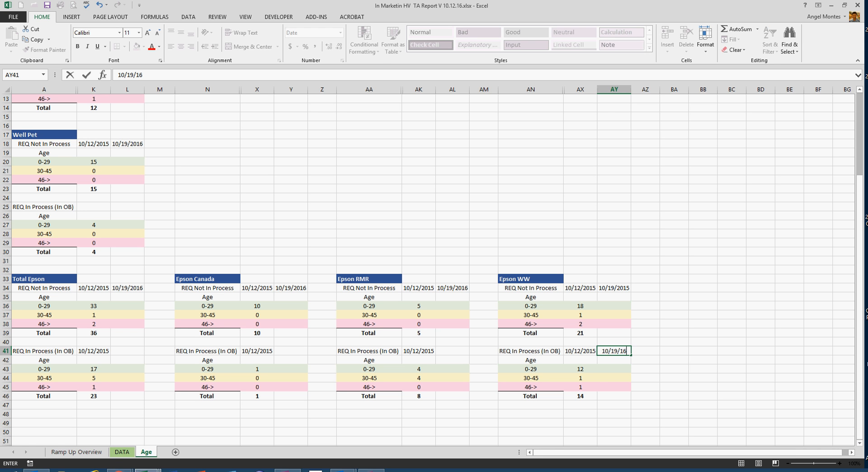
left_click(452, 351)
type("10/19/16")
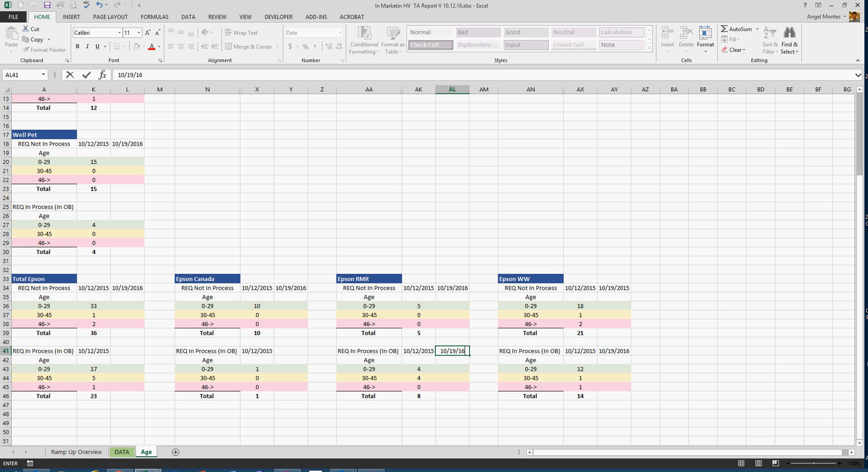
- Enter the date 10/19/16 in the new column of the REQ In Process (In OB) tables for Epson Canada and Total Epson
left_click(291, 351)
type("10/19/16")
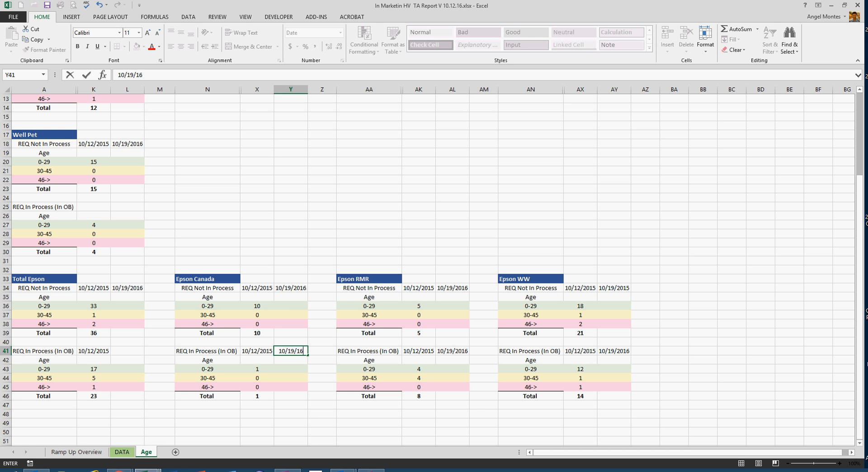
left_click(127, 350)
type("10/19/16")
left_click(208, 242)
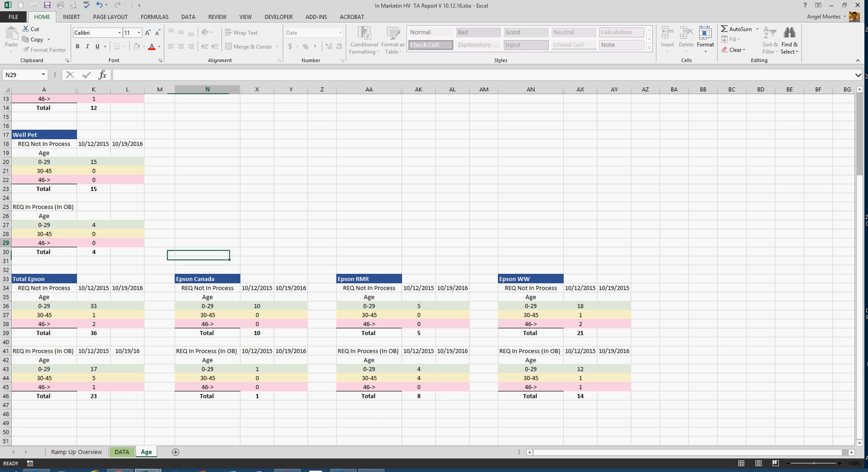
- Review the empty age-range cells under the new date headers for each Epson group and Well Pet
scroll(434, 267, "up", 4)
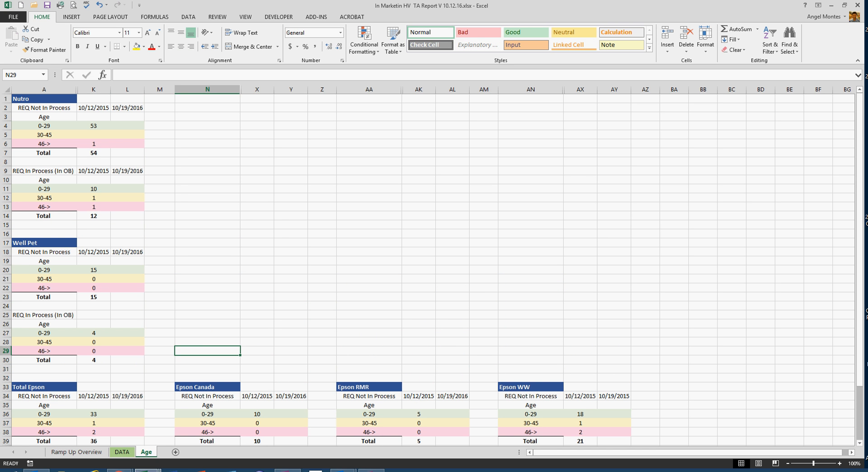
left_click(580, 234)
scroll(580, 233, "down", 4)
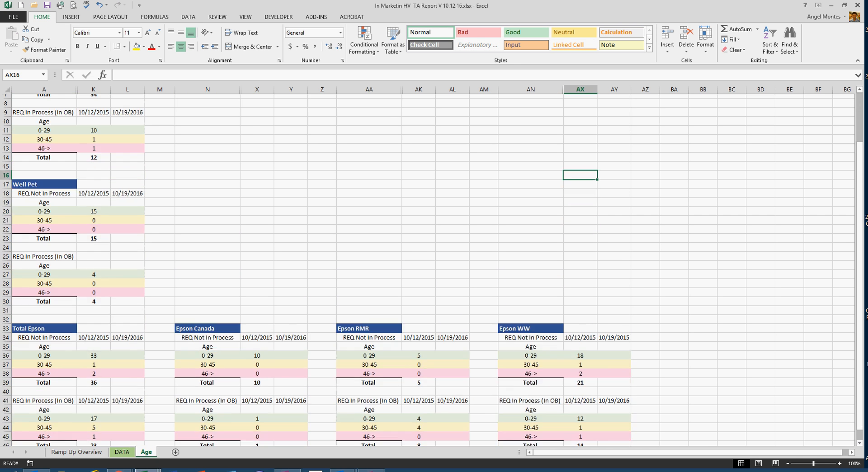
scroll(434, 266, "down", 2)
left_click_drag(614, 279, 614, 297)
left_click_drag(614, 342, 613, 369)
left_click(452, 342)
left_click_drag(452, 343, 452, 361)
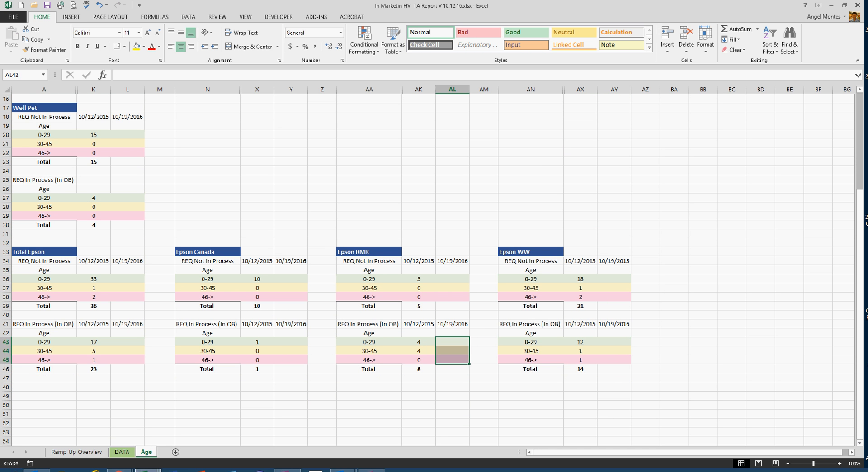
left_click(452, 288)
left_click(290, 279)
left_click(290, 360)
left_click(127, 343)
left_click(127, 297)
left_click(128, 216)
left_click(127, 152)
scroll(127, 153, "up", 5)
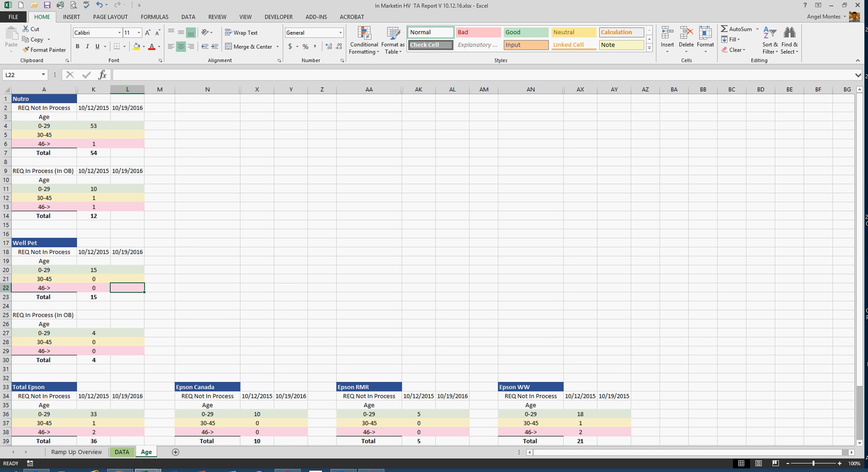
- Float the In Marketin HV TA Report window in a smaller size over the Ramp Up master report's DATA sheet
left_click_drag(362, 5, 413, 50)
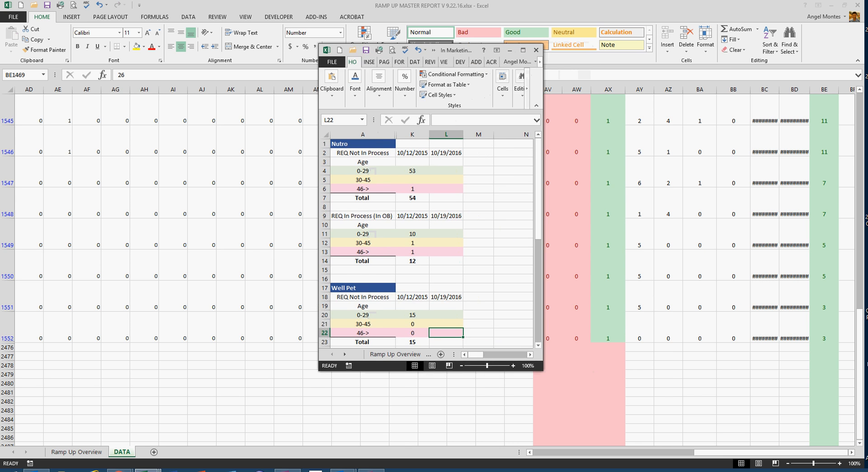
- Enter the 10/19/2016 REQ Not In Process counts for Nutro: 53 for 0-29, 0 for 30-45 and 0 for 46->
key("alt+Tab")
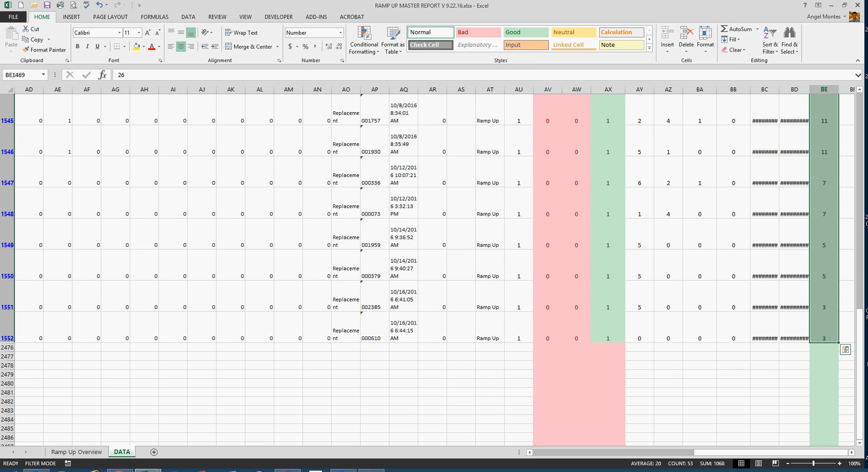
left_click(147, 470)
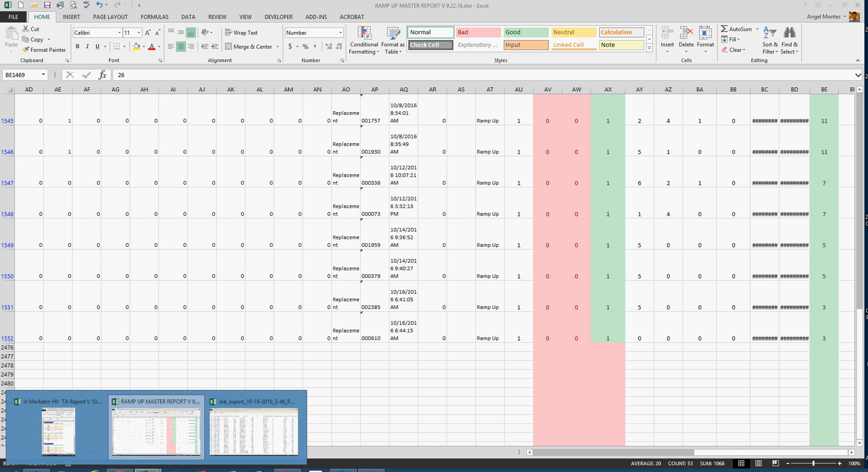
left_click(58, 429)
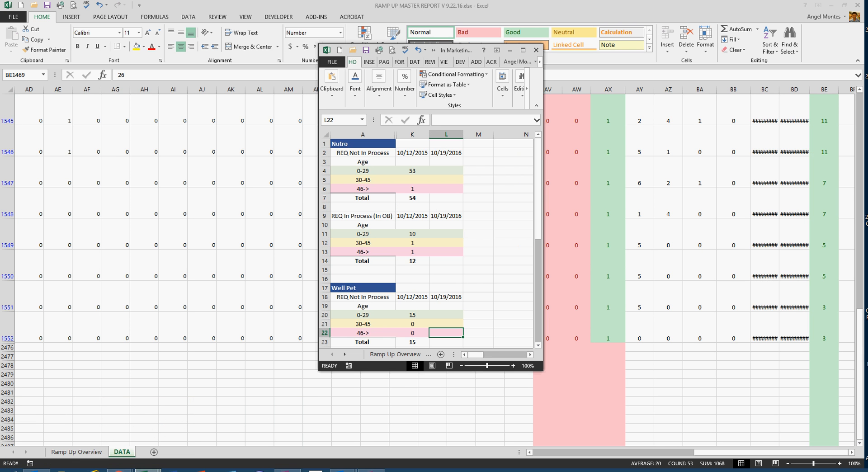
left_click(446, 171)
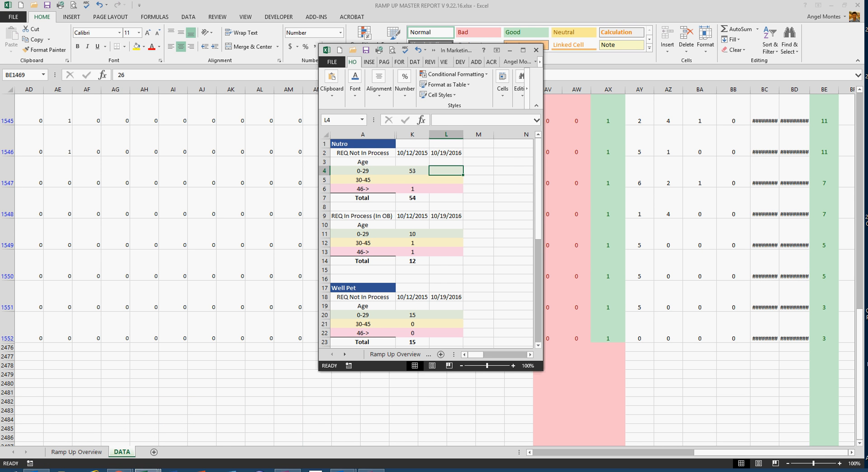
type("53")
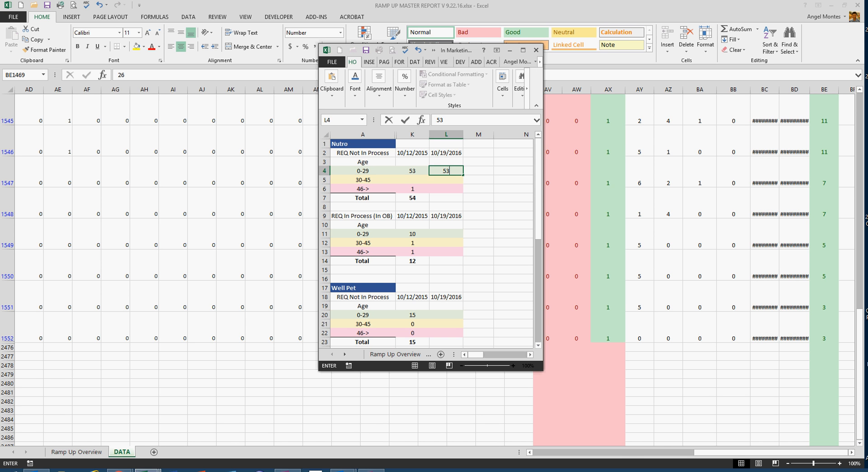
key("Return")
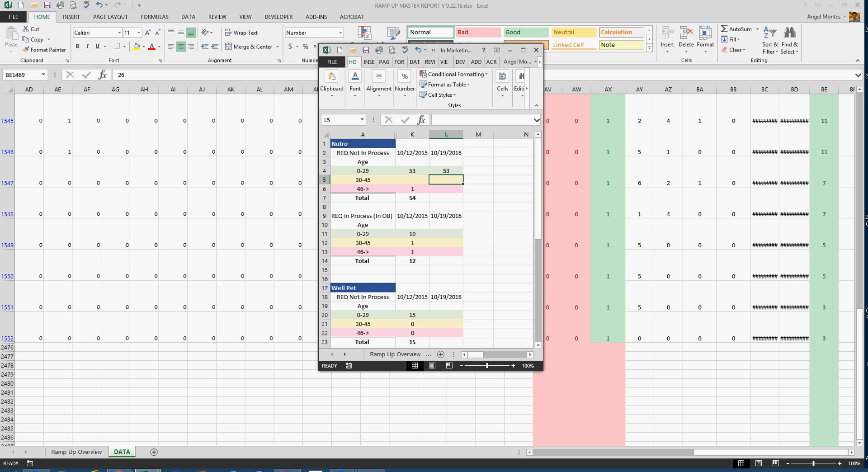
type("0")
key("Return")
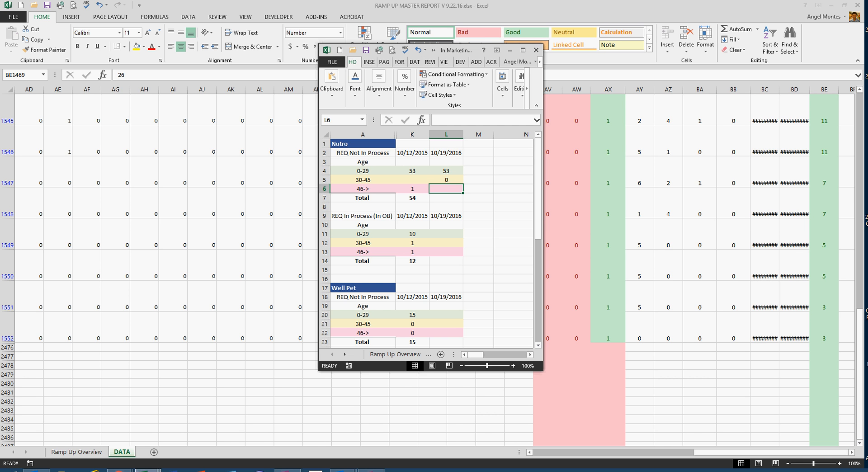
type("0")
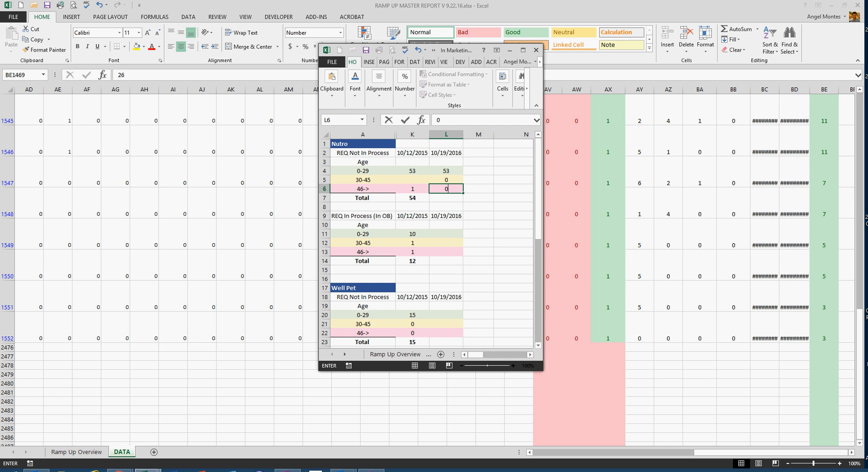
left_click_drag(446, 234, 446, 252)
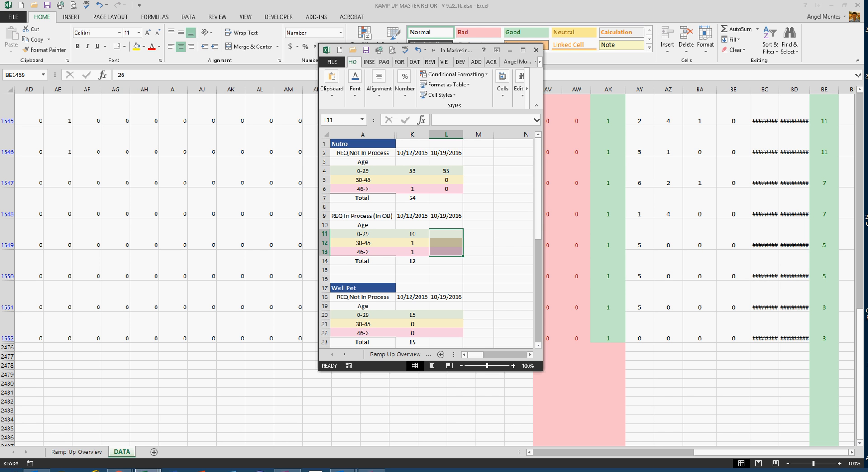
- Filter the master report's DATA sheet to rows whose Position Remaining Excluding Req in Offer Through OB is 0 instead of 1
left_click(639, 235)
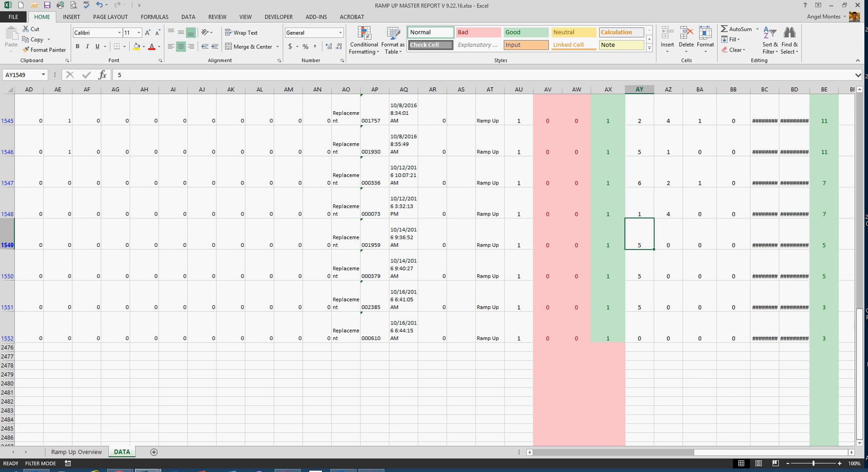
scroll(427, 270, "up", 20)
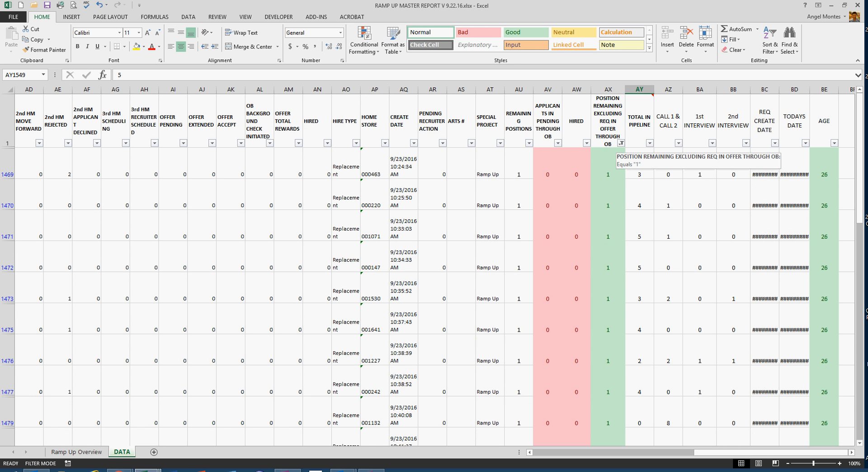
left_click(621, 143)
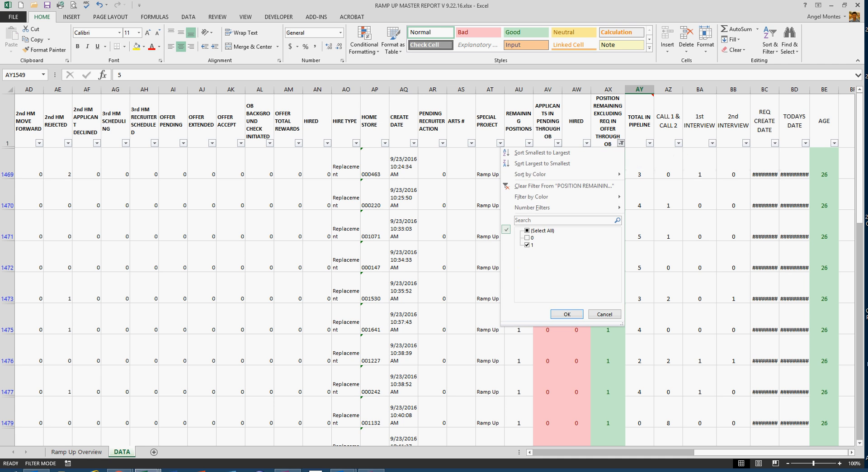
left_click(527, 244)
left_click(527, 238)
left_click(567, 314)
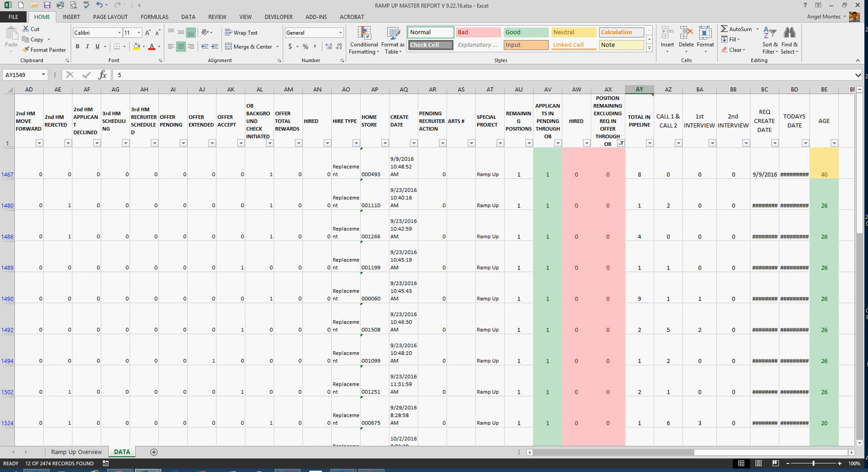
- Check the filtered requisition ages and enter 1 for Nutro's 30-45 range in the 10/19/2016 REQ In Process (In OB) column
scroll(432, 269, "down", 3)
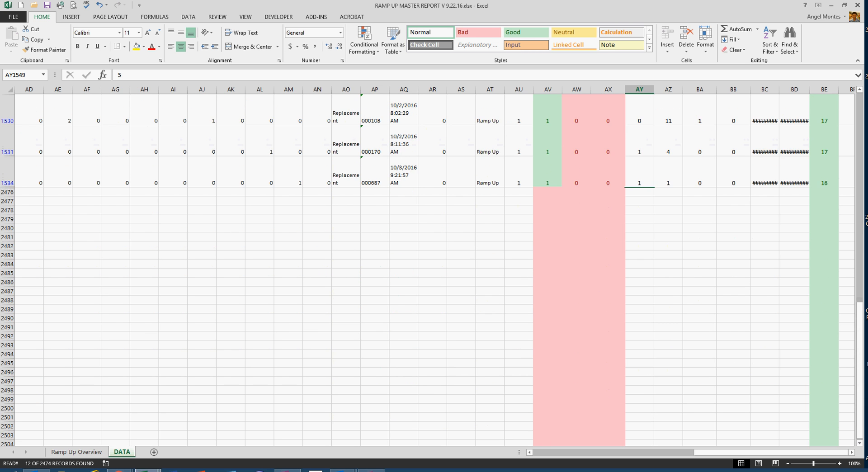
scroll(431, 268, "up", 3)
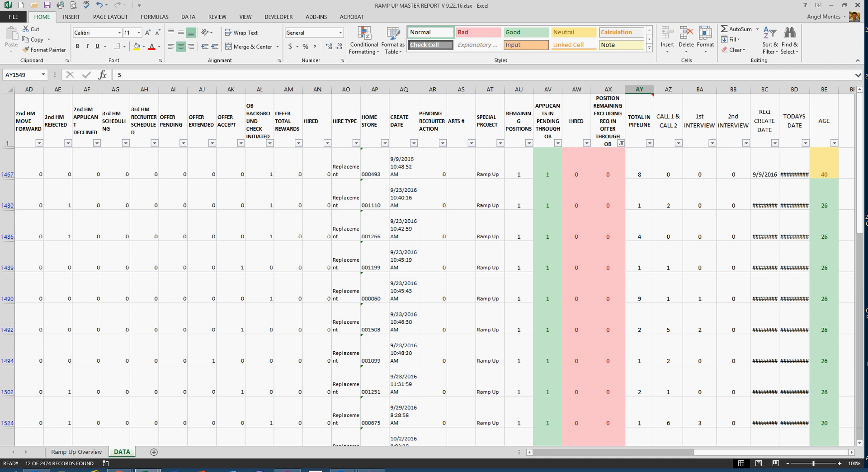
left_click(824, 163)
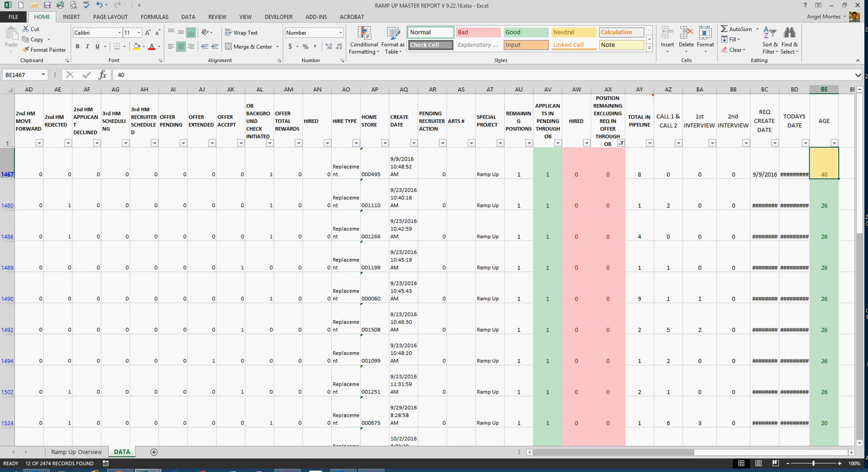
mouse_move(146, 470)
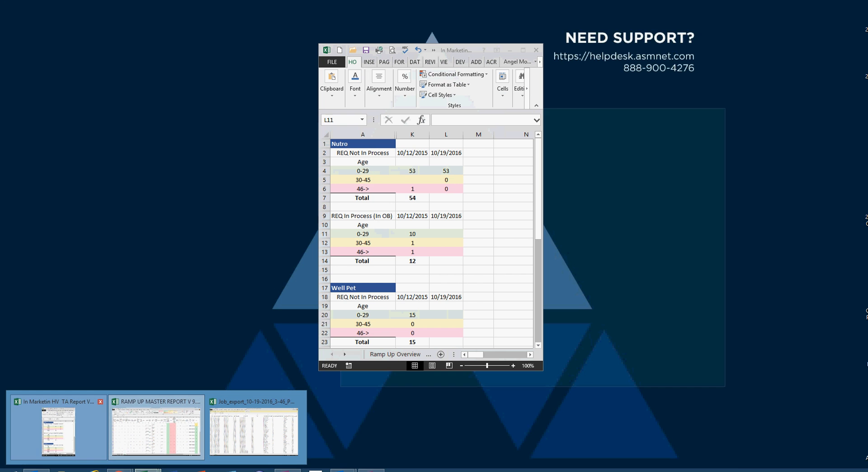
left_click(58, 432)
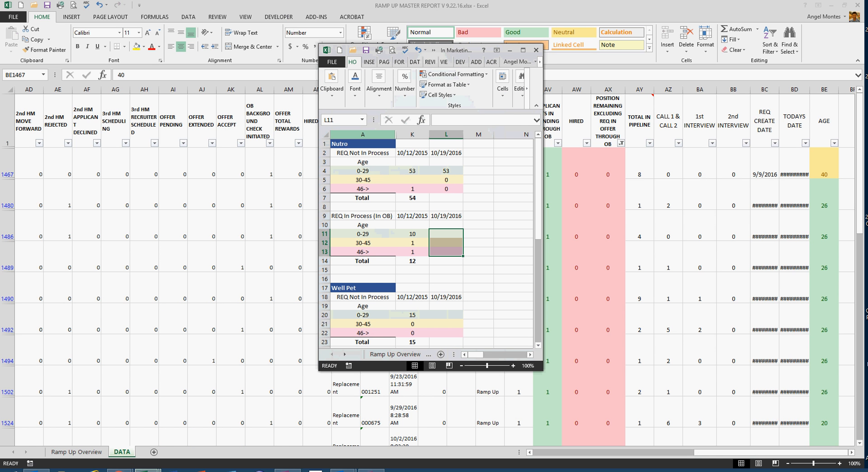
left_click(446, 243)
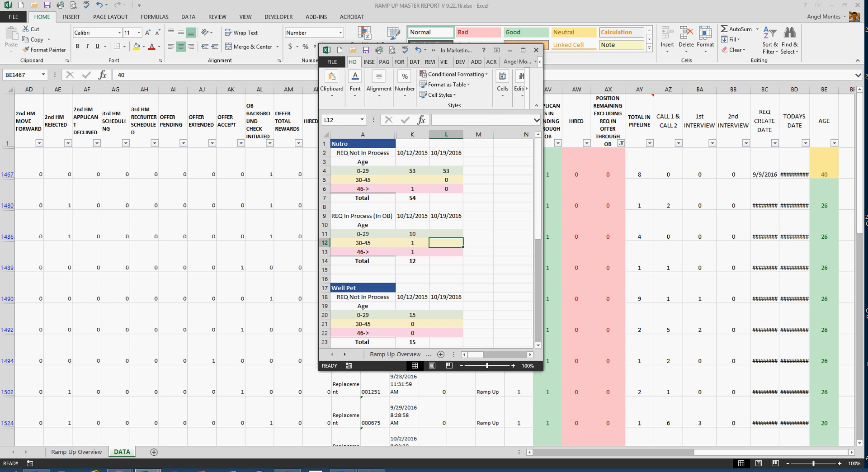
type("1")
left_click(824, 195)
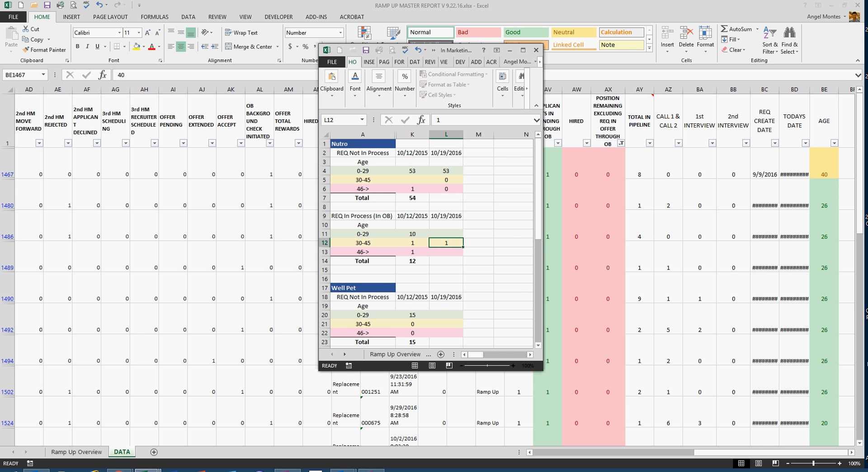
- Count the filtered ages under 30 and enter Nutro's REQ In Process (In OB) counts: 11 for 0-29 and 0 for 46->
left_click(824, 195)
left_click_drag(824, 194, 835, 406)
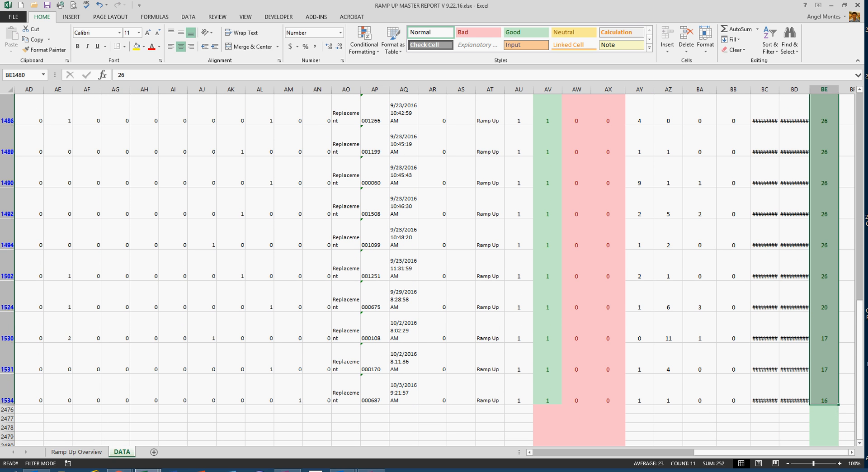
left_click(146, 469)
left_click(65, 431)
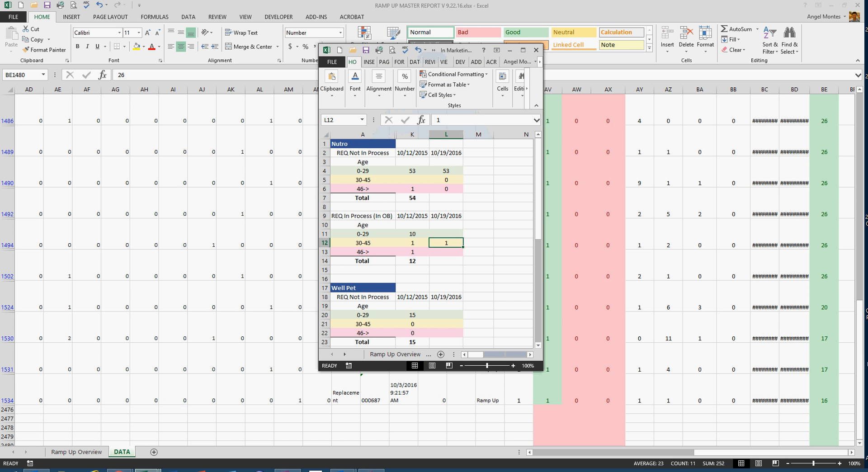
left_click(446, 234)
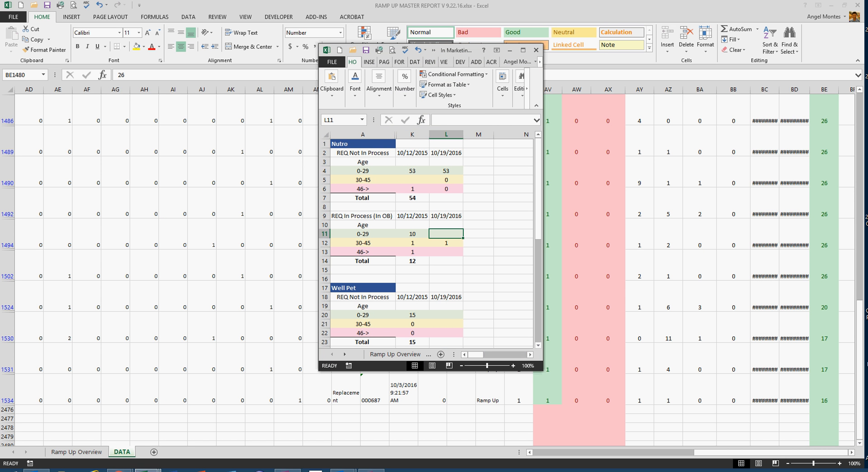
type("11")
key("Return")
key("Return")
type("0")
key("Return")
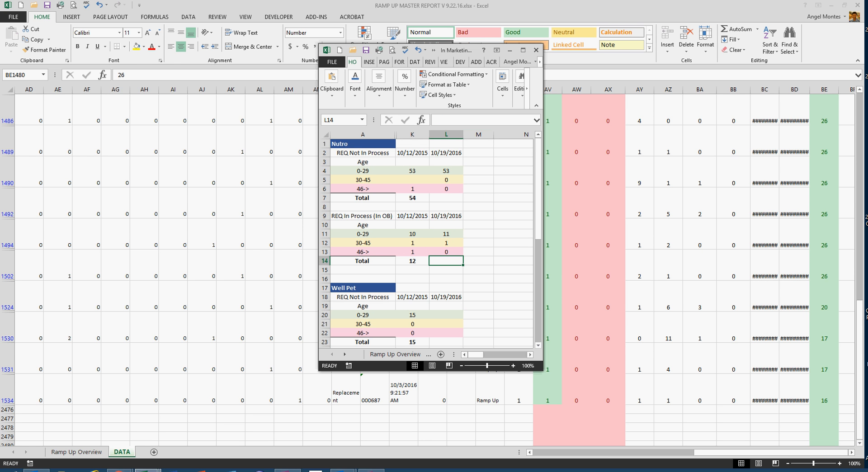
- Maximize the TA report window and use AutoSum to total Nutro's 10/19/2016 REQ Not In Process counts, L4:L6, in L7
left_click(523, 49)
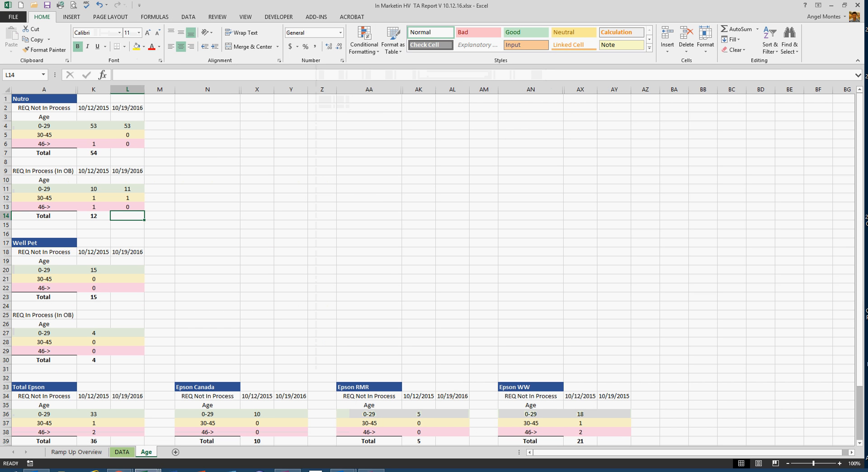
left_click(369, 234)
left_click(127, 153)
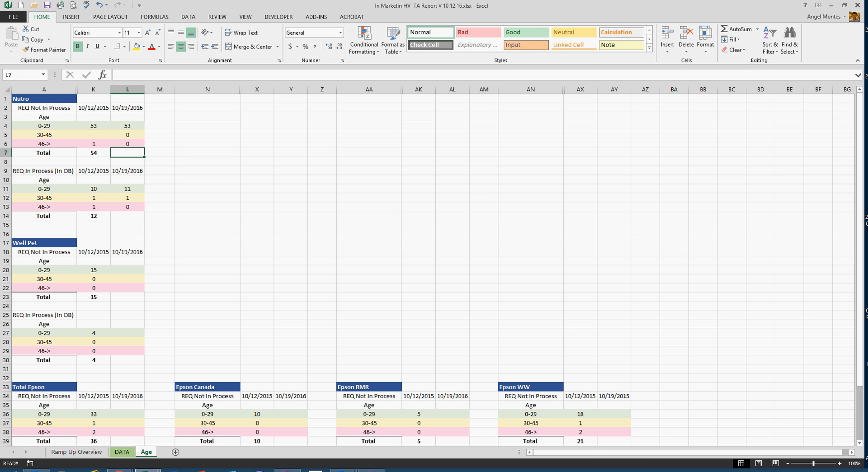
left_click_drag(127, 126, 128, 144)
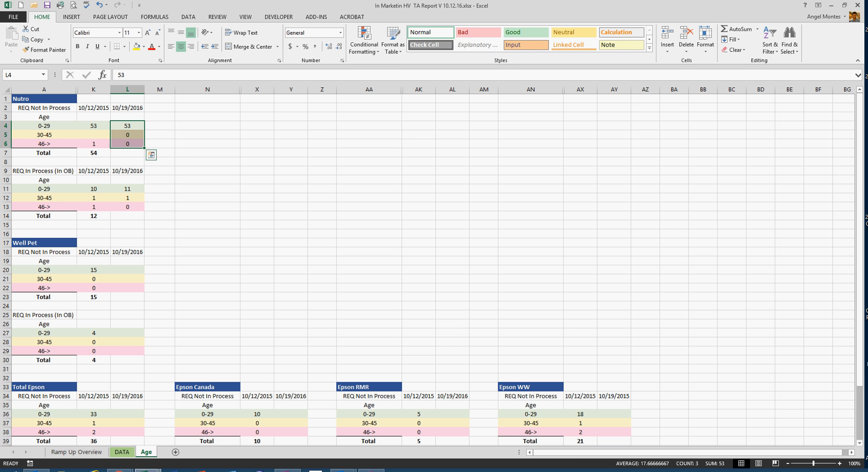
left_click(151, 155)
left_click(128, 153)
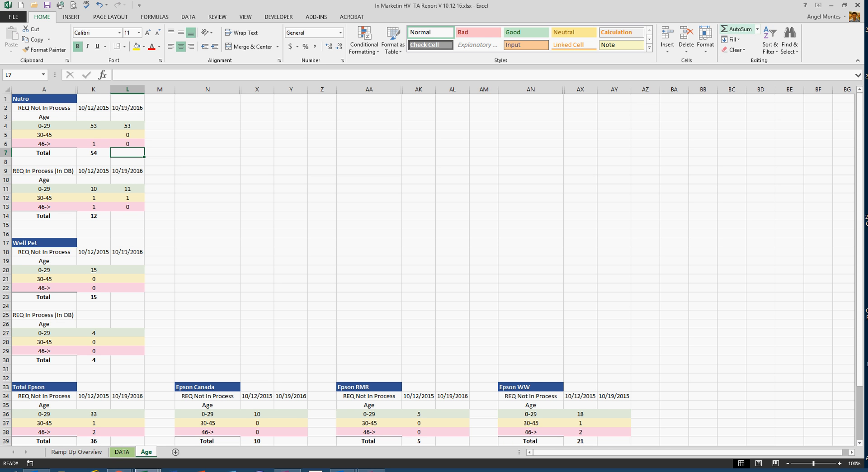
left_click(736, 30)
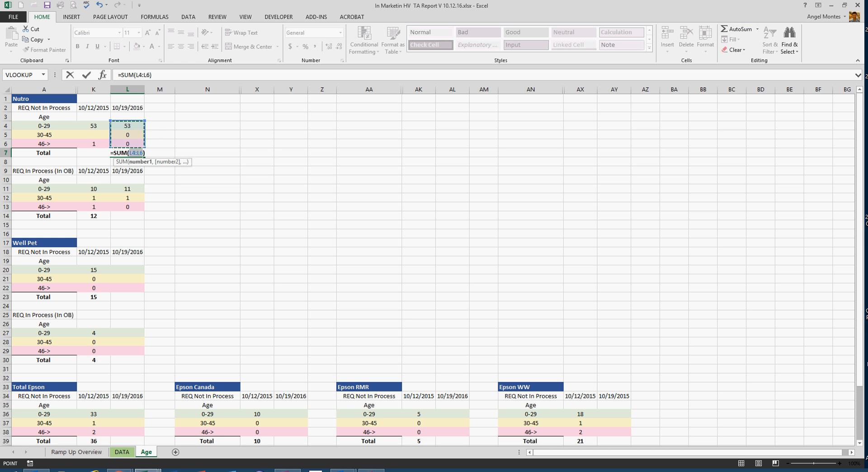
key("Return")
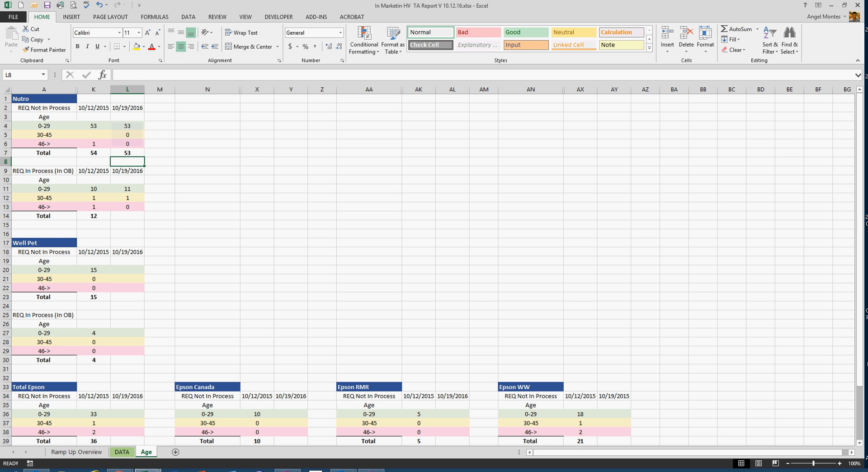
- AutoSum Nutro's 10/19/2016 REQ In Process (In OB) counts, L11:L13, in L14 and check both Nutro totals
left_click(127, 216)
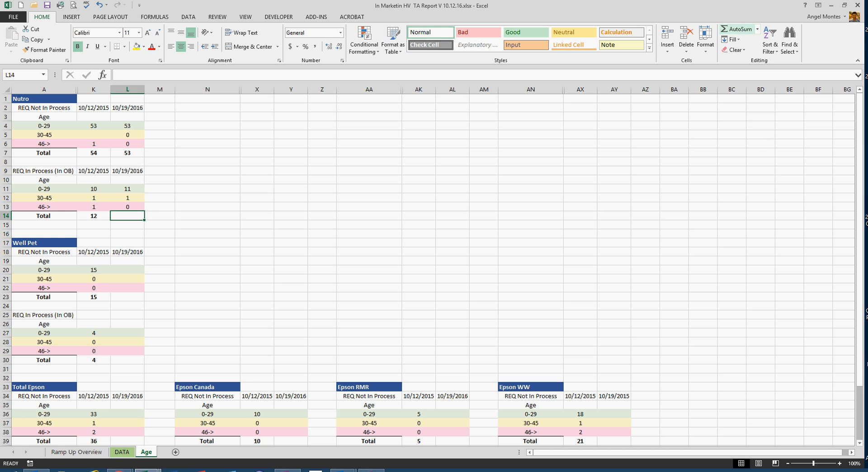
left_click(736, 29)
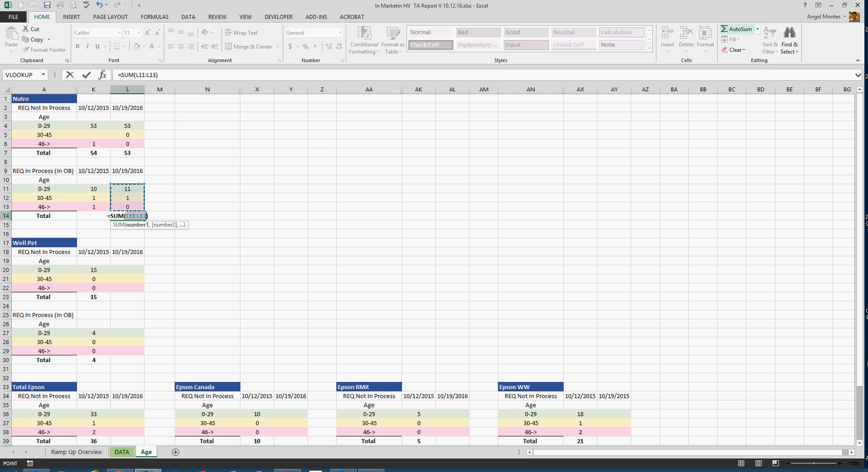
key("Return")
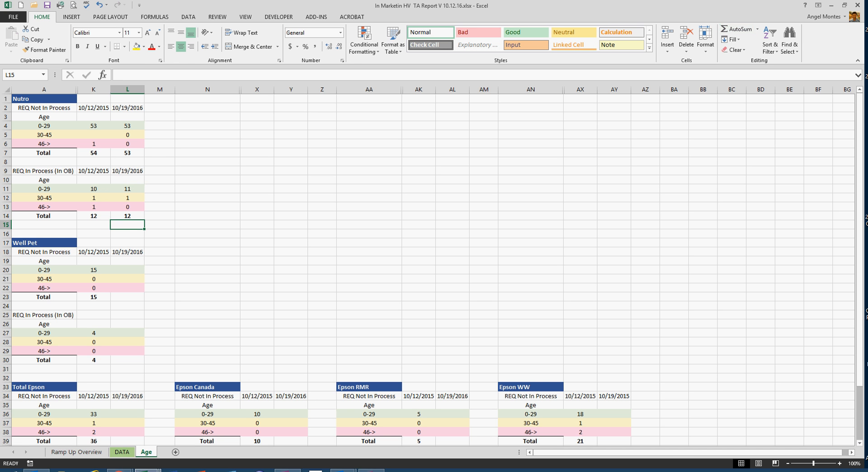
left_click_drag(127, 216, 127, 189)
left_click_drag(127, 152, 127, 126)
left_click(207, 152)
- Select Well Pet's 10/19/2016 REQ Not In Process total cell and float the TA report window over the master report's DATA sheet
left_click(127, 297)
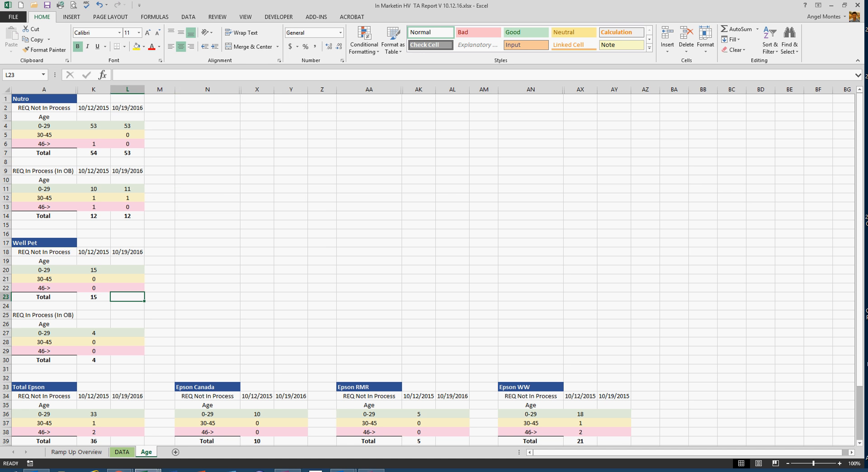
left_click_drag(263, 5, 443, 101)
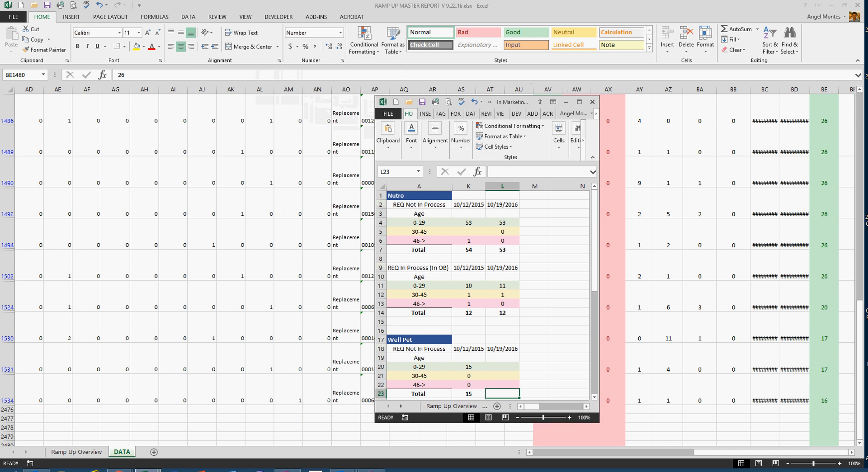
- Return to the master report's DATA sheet and reselect all values in the POSITION REMAINING EXCLUDING REQ IN OFFER THROUGH OB filter
left_click(579, 101)
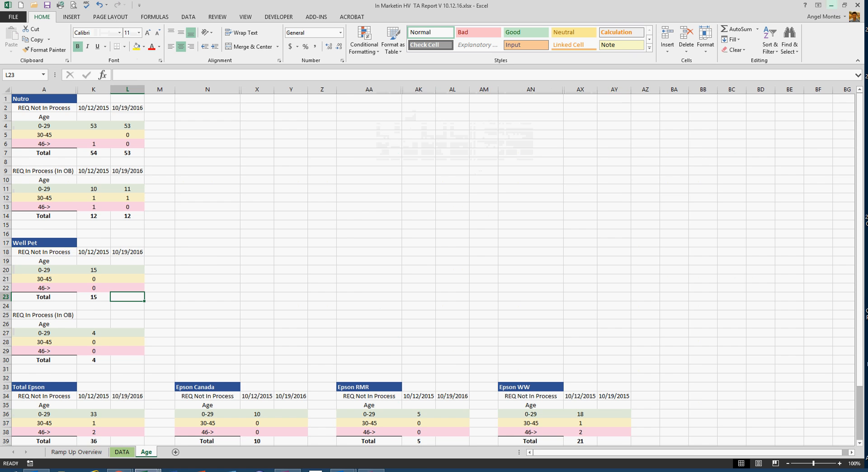
left_click(831, 5)
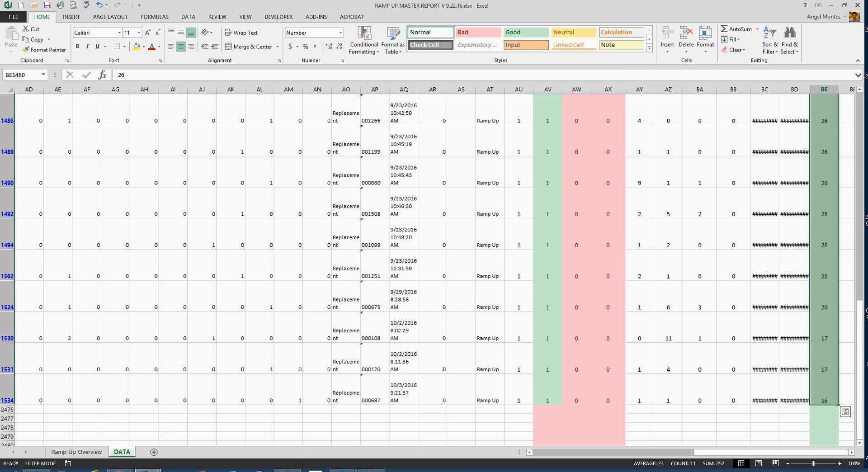
key("ctrl+q")
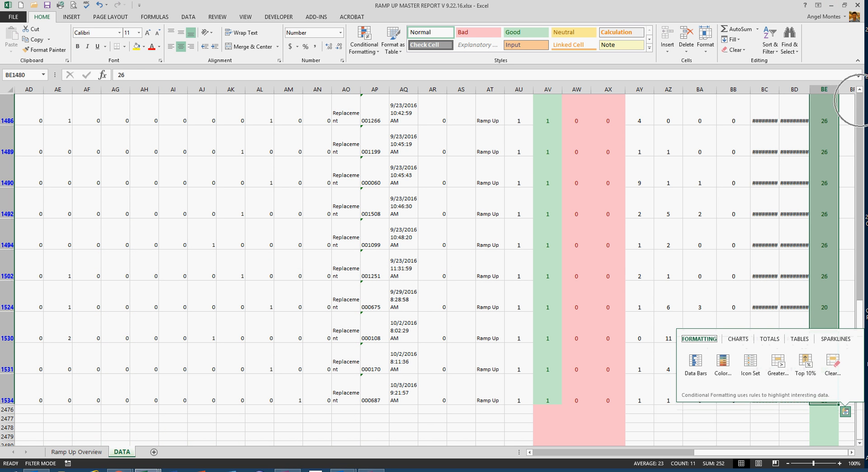
scroll(434, 269, "up", 1)
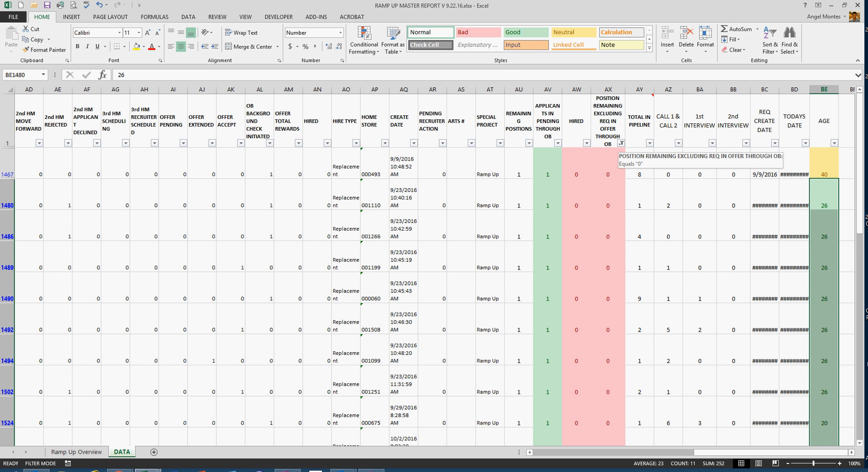
left_click(621, 142)
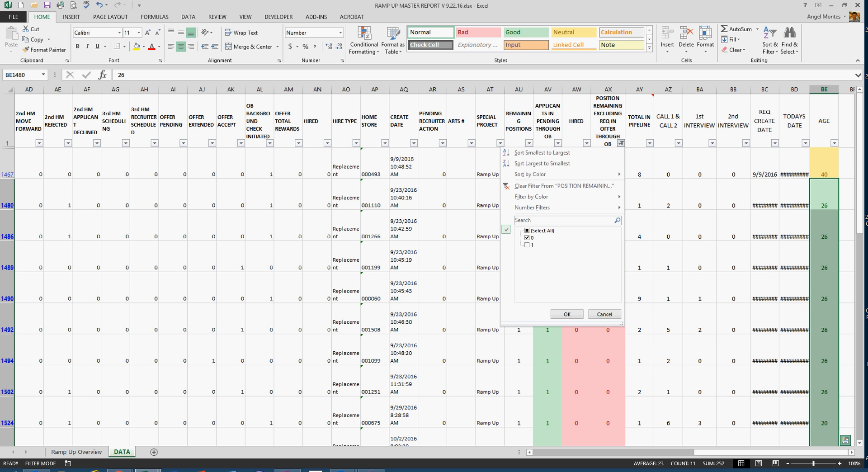
left_click(527, 231)
key("Return")
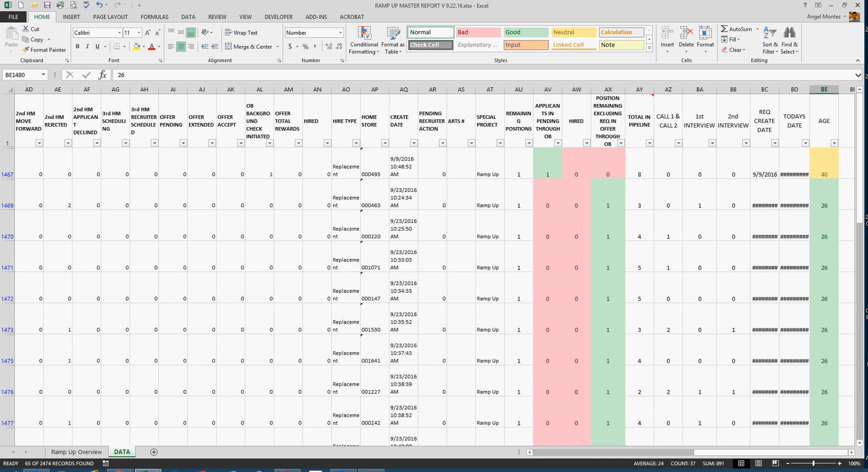
- Bring the DATA sheet's first columns, including STATUS and CLIENT, back into view
key("ctrl")
key("ctrl")
key("ctrl")
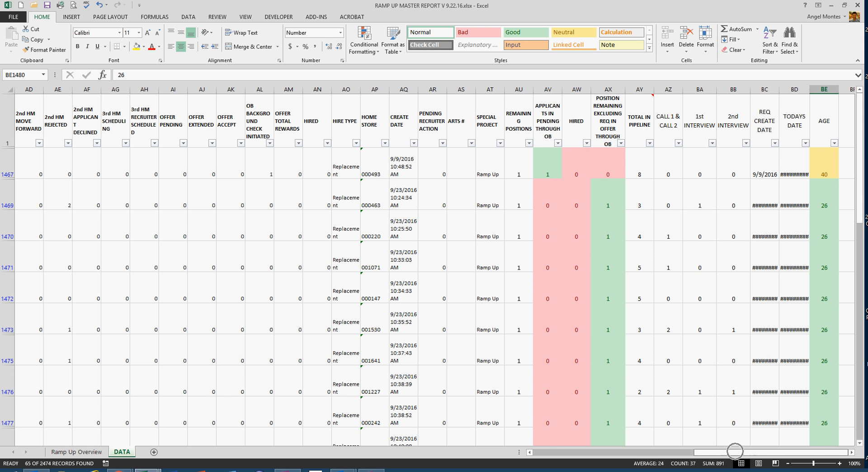
left_click_drag(735, 452, 575, 452)
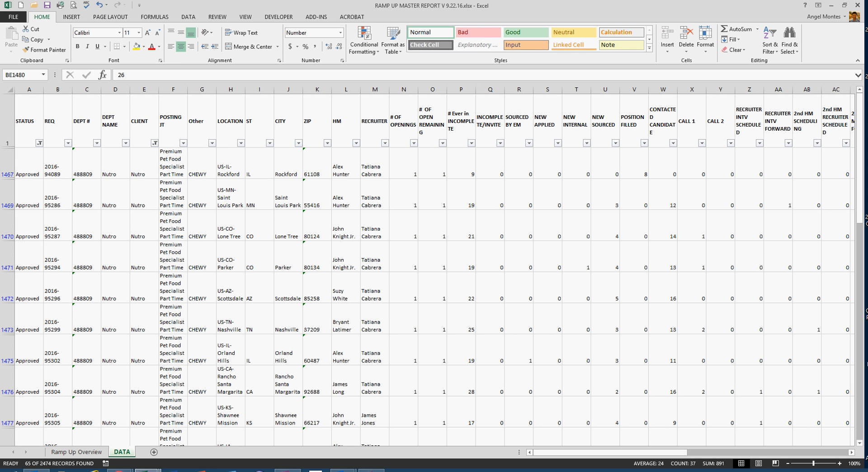